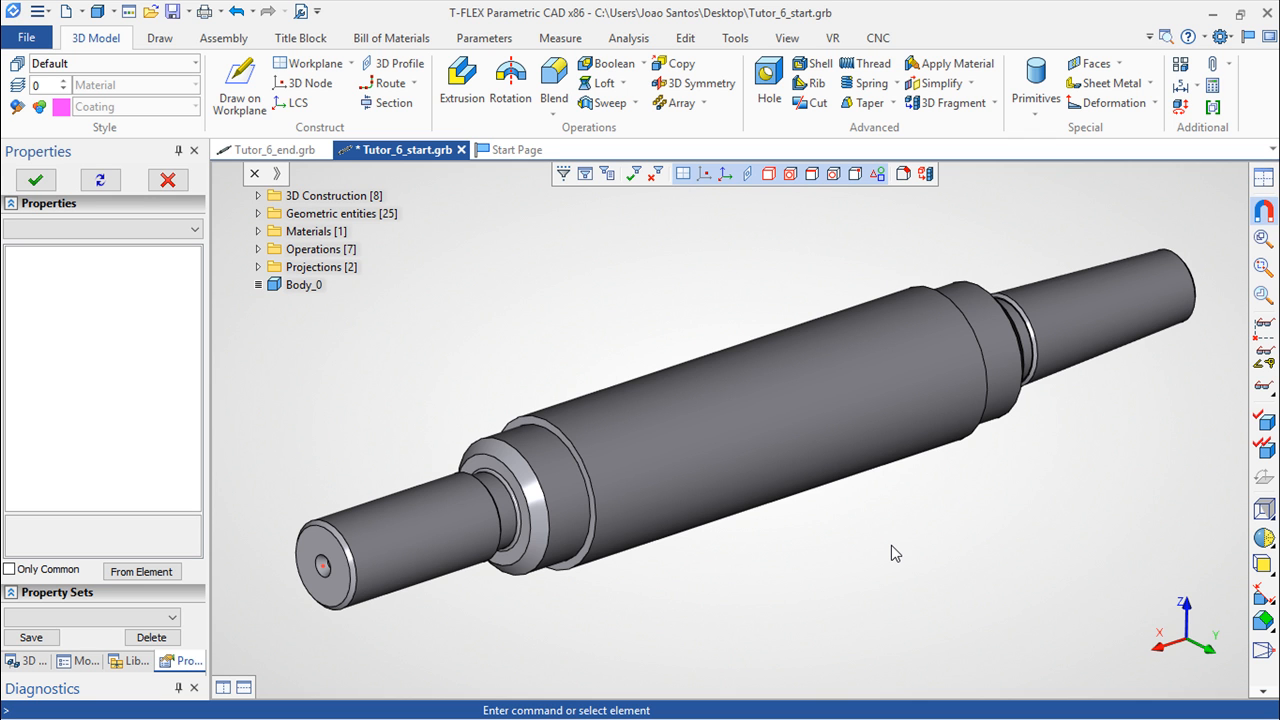
Create a new FEA study of type Static Strength using the shaft body as its study element.
{"action": "left_click", "coordinate": [629, 40]}
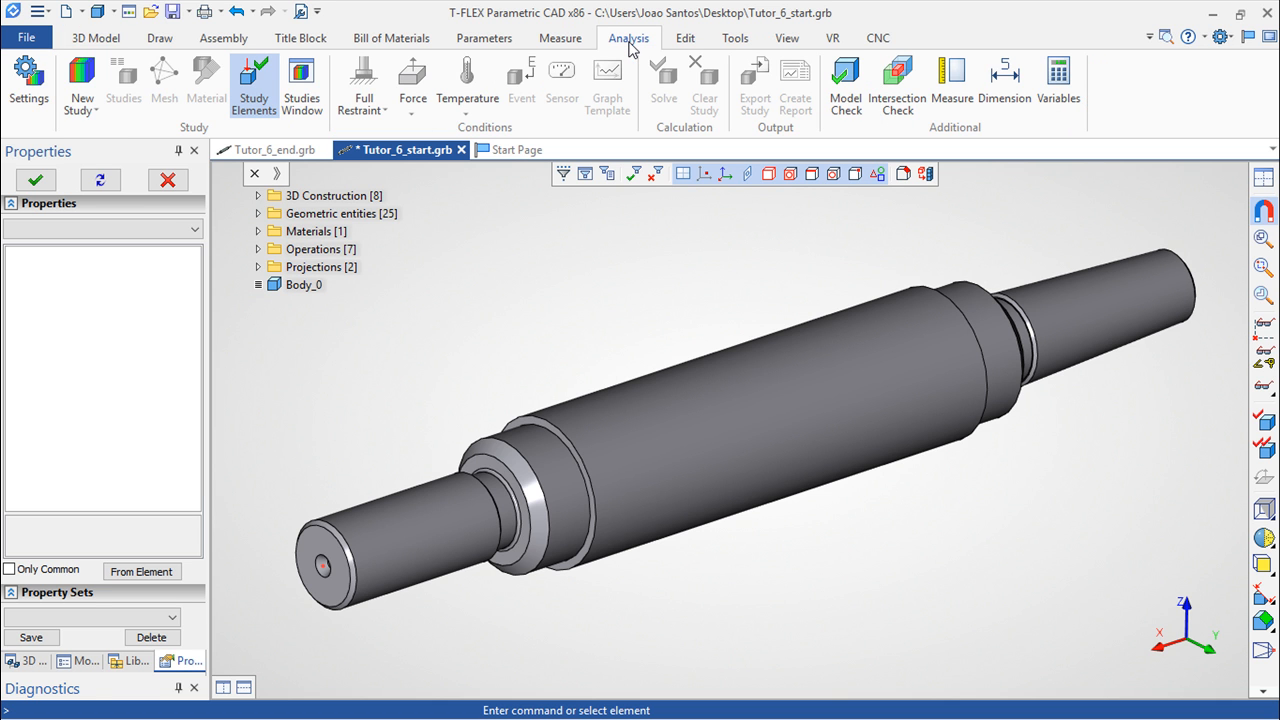
{"action": "left_click", "coordinate": [95, 110]}
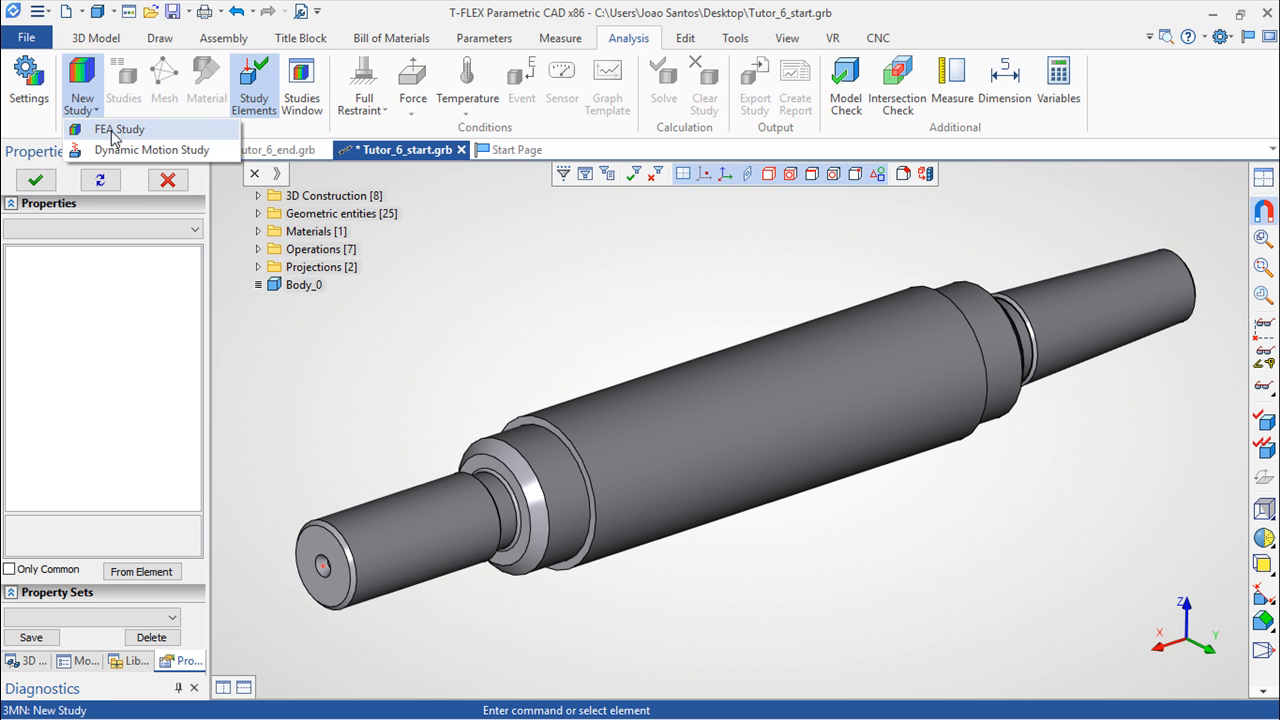
{"action": "left_click", "coordinate": [113, 133]}
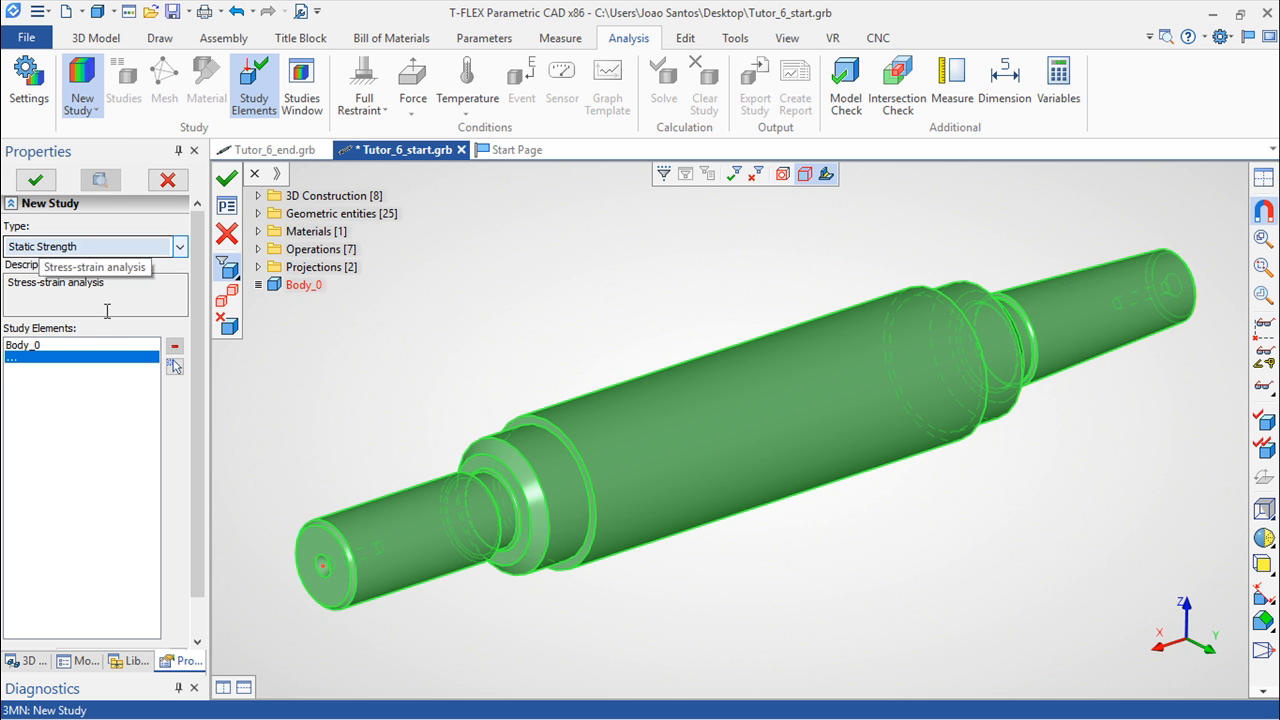
{"action": "left_click", "coordinate": [51, 346]}
{"action": "left_click", "coordinate": [228, 180]}
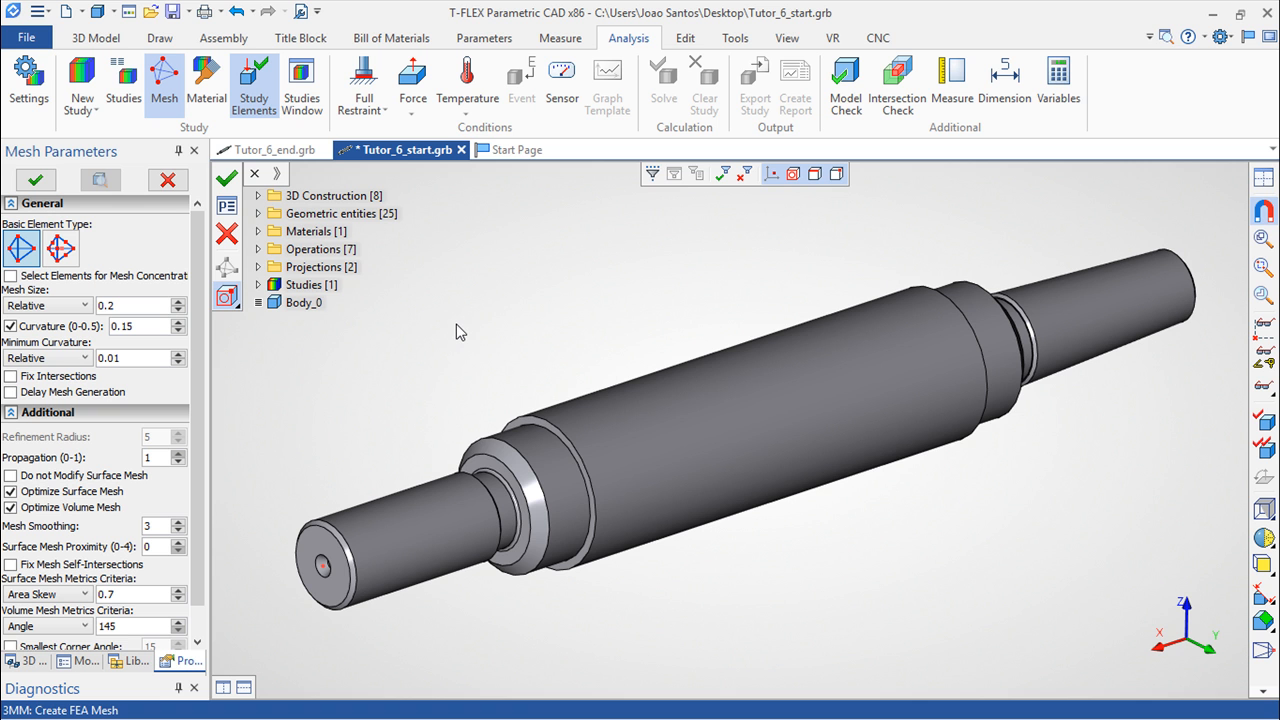
Generate the shaft's finite-element mesh with quadratic tetrahedral elements and a relative mesh size of 0.05.
{"action": "left_click", "coordinate": [60, 248]}
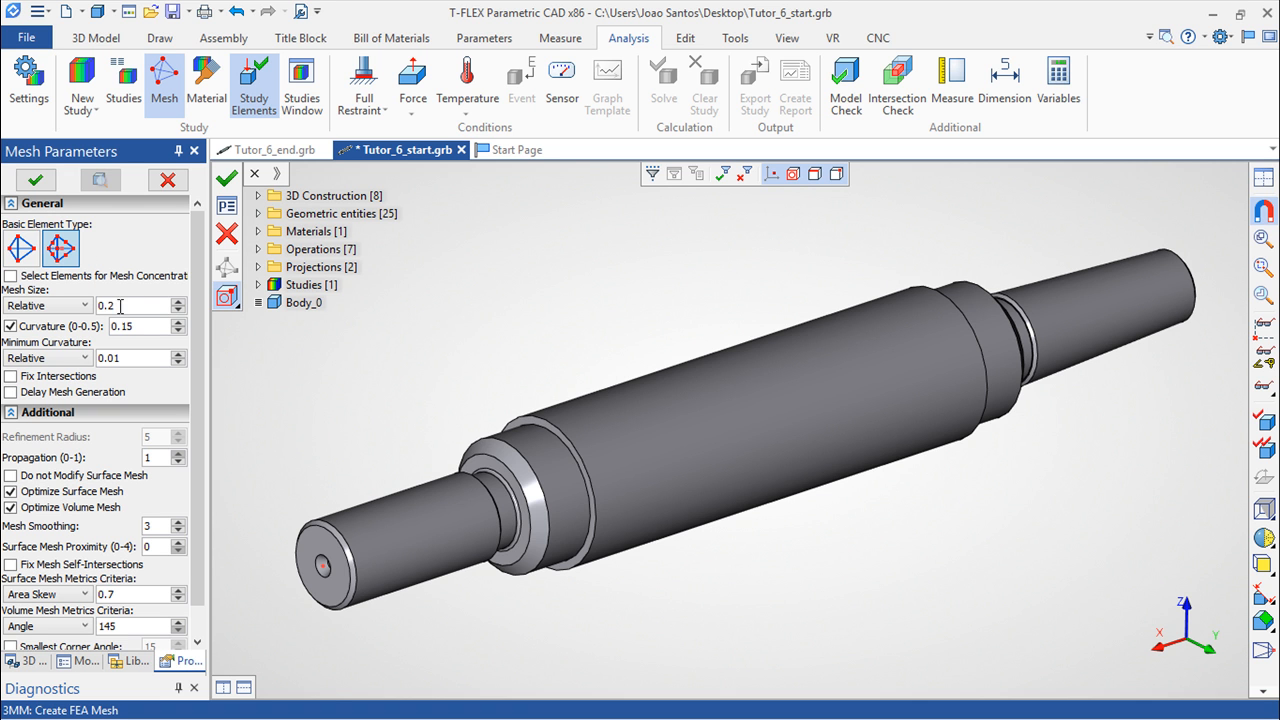
{"action": "left_click", "coordinate": [136, 307]}
{"action": "key", "text": "BackSpace"}
{"action": "type", "text": "05"}
{"action": "left_click", "coordinate": [226, 178]}
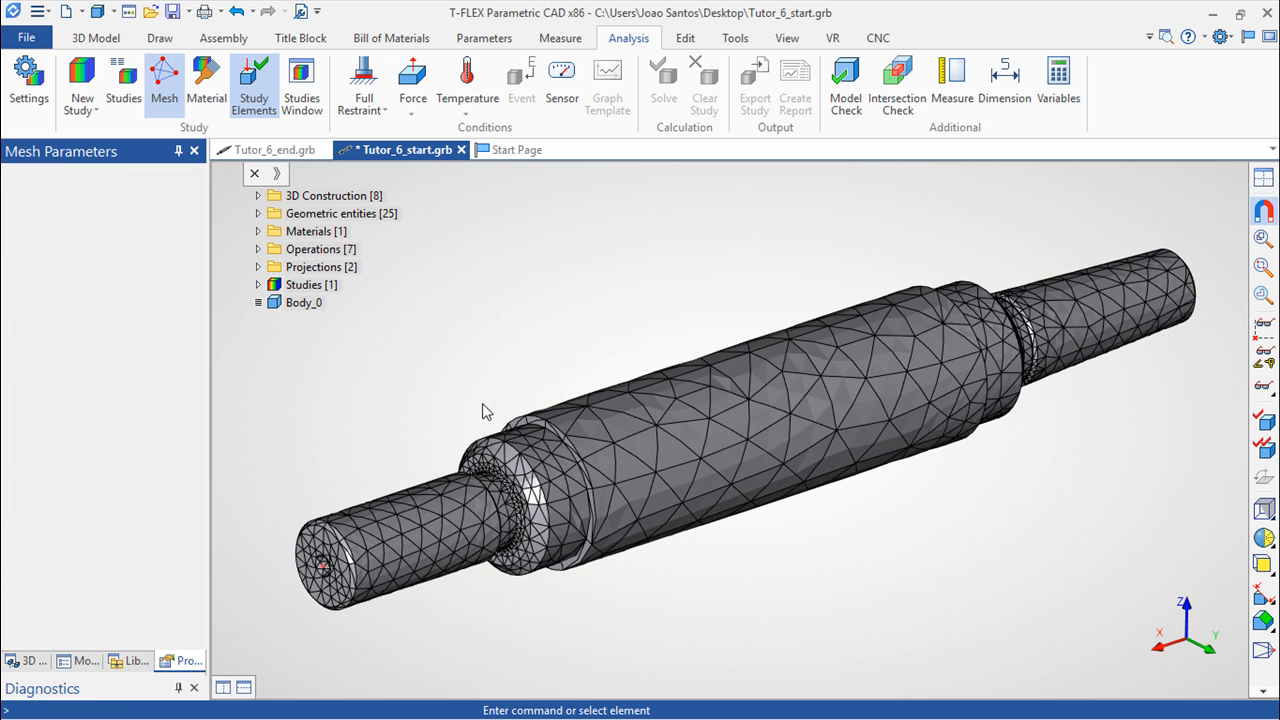
Apply a full restraint to the cylindrical face of the shaft's far end journal.
{"action": "scroll", "coordinate": [793, 565], "scroll_direction": "down", "scroll_amount": 2}
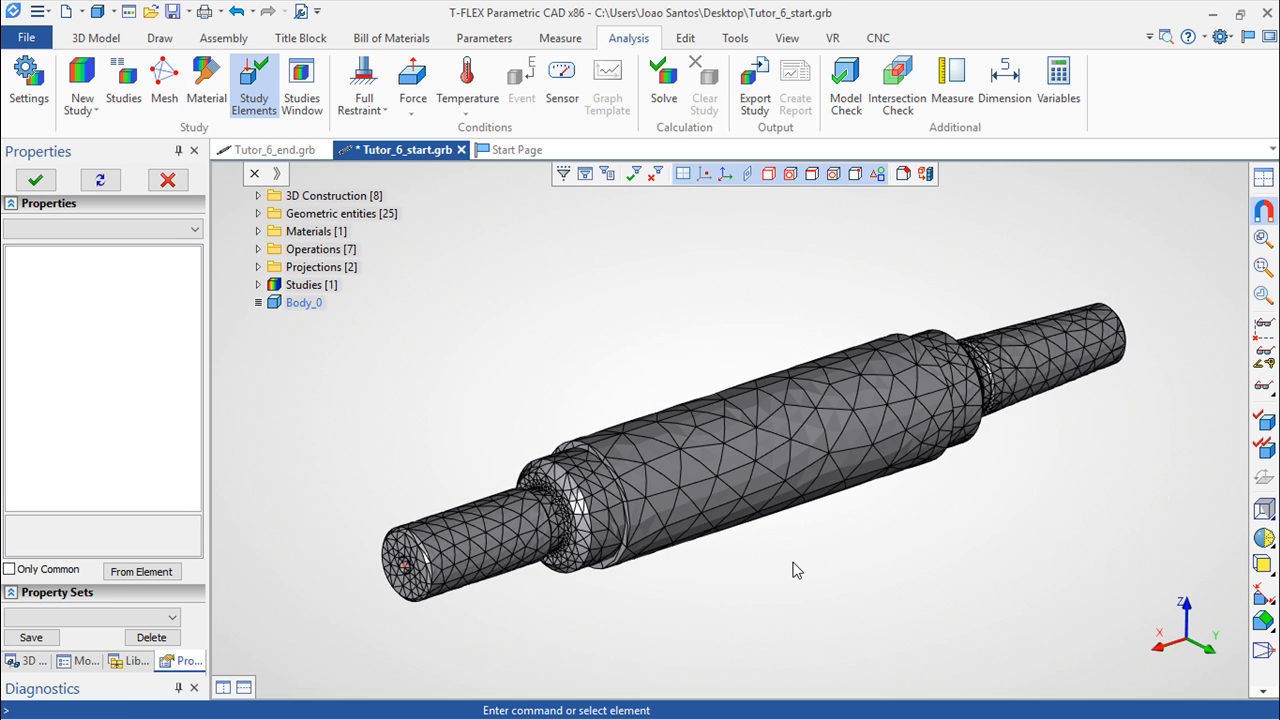
{"action": "middle_click_drag", "start_coordinate": [846, 574], "coordinate": [963, 571]}
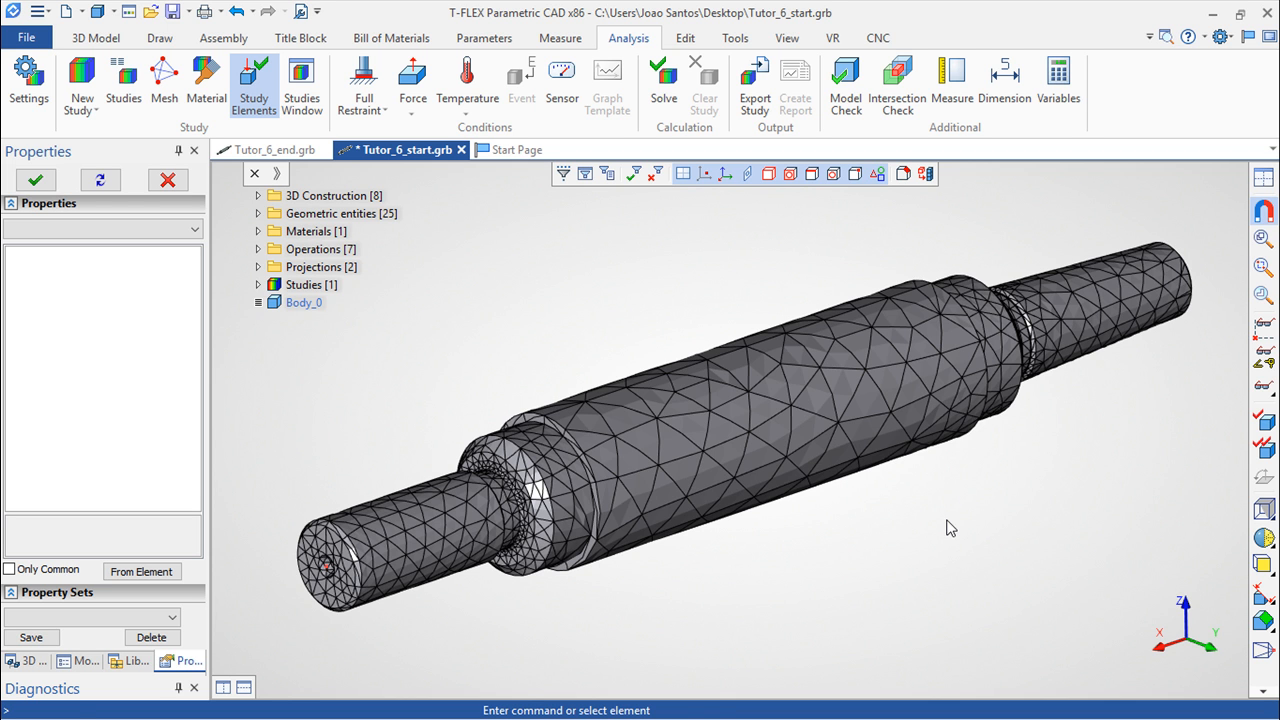
{"action": "left_click", "coordinate": [362, 108]}
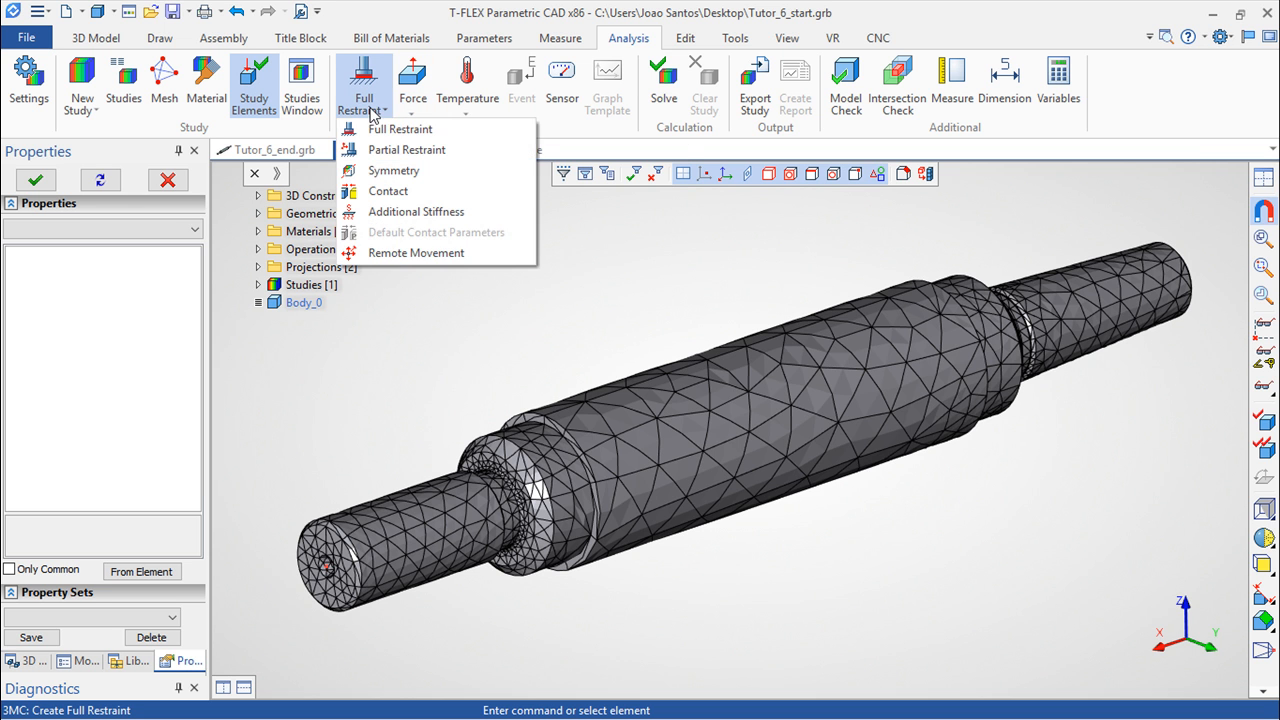
{"action": "left_click", "coordinate": [428, 135]}
{"action": "left_click", "coordinate": [1097, 287]}
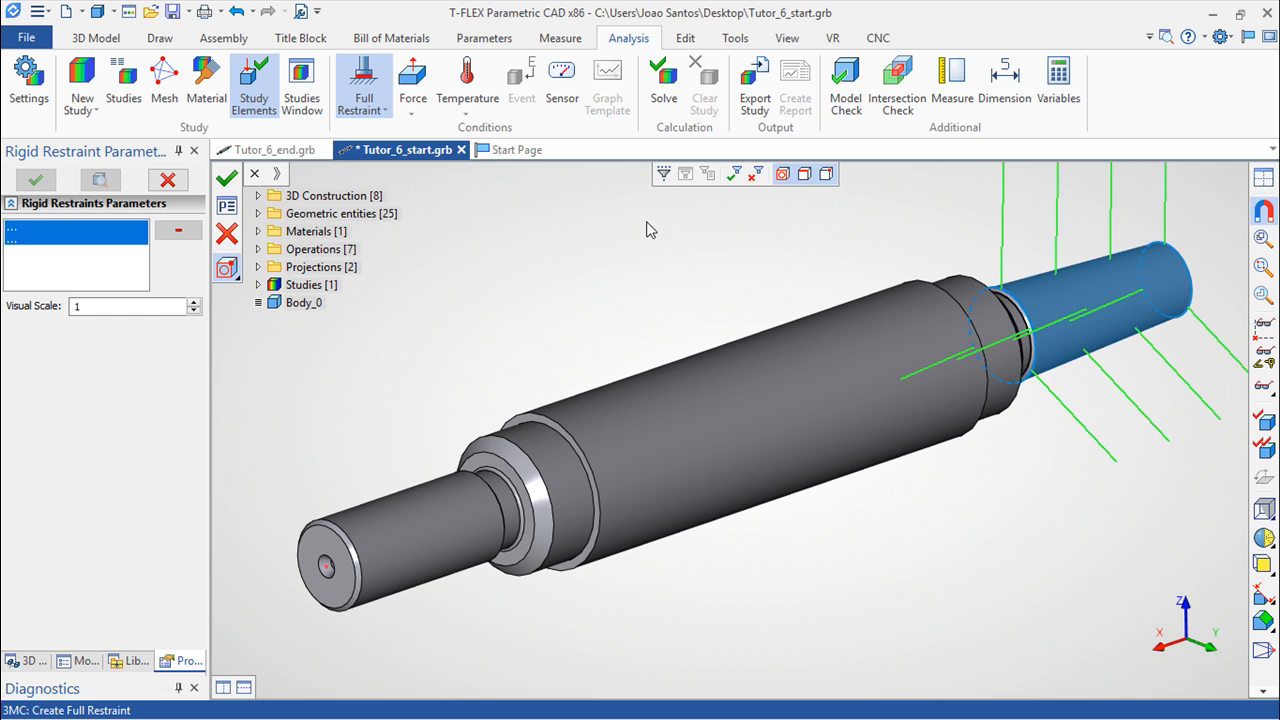
{"action": "left_click", "coordinate": [228, 181]}
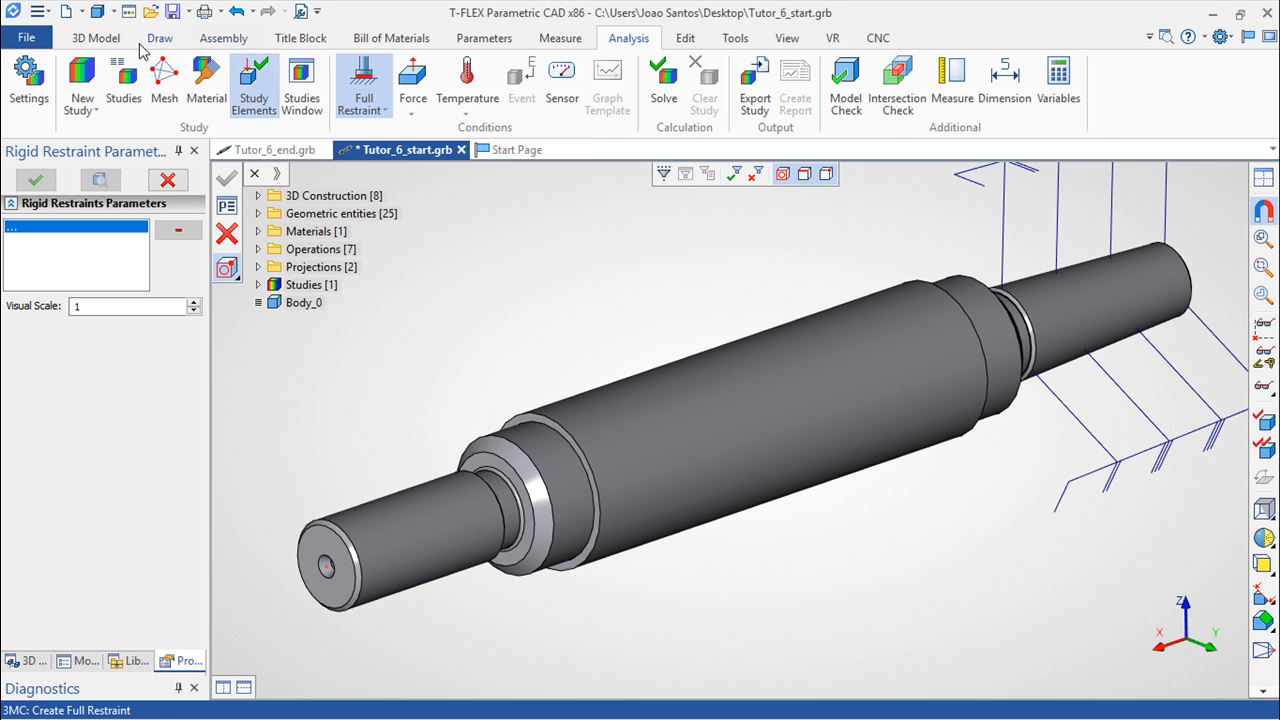
Create a local coordinate system centred on the circular shoulder edge near the front end, oriented with Z along the shaft axis and Y up.
{"action": "left_click", "coordinate": [96, 40]}
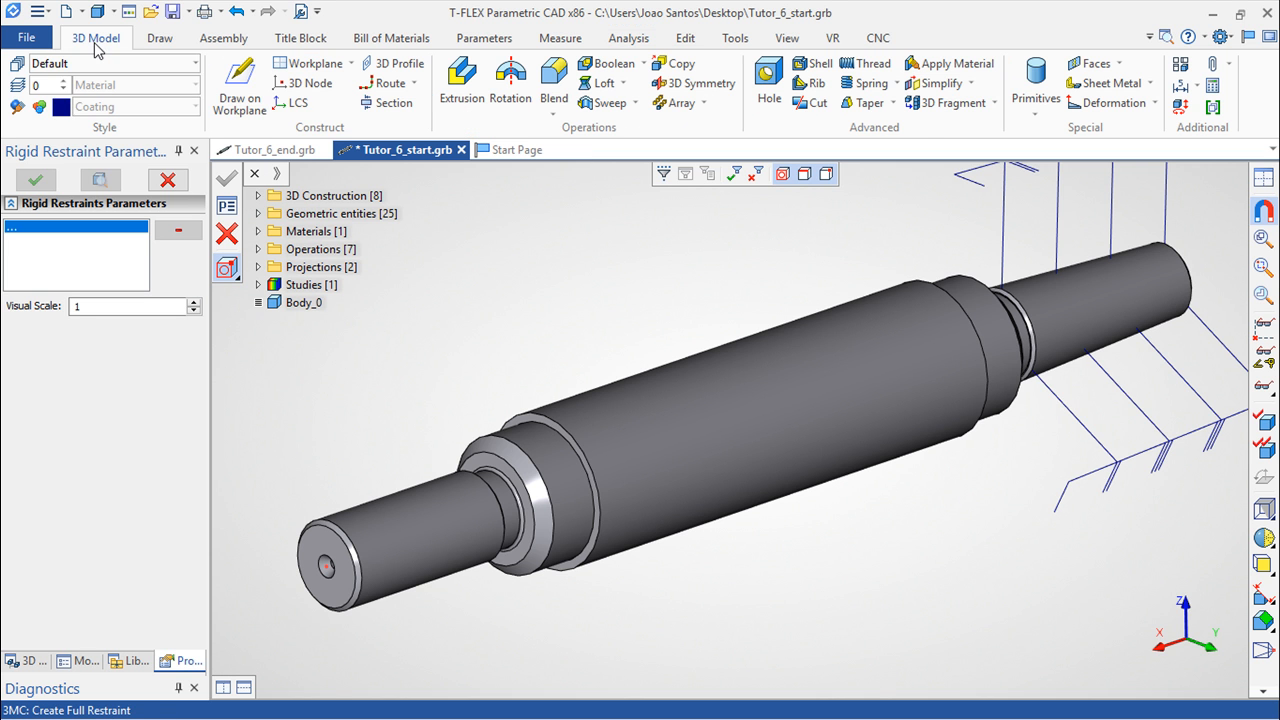
{"action": "left_click", "coordinate": [297, 105]}
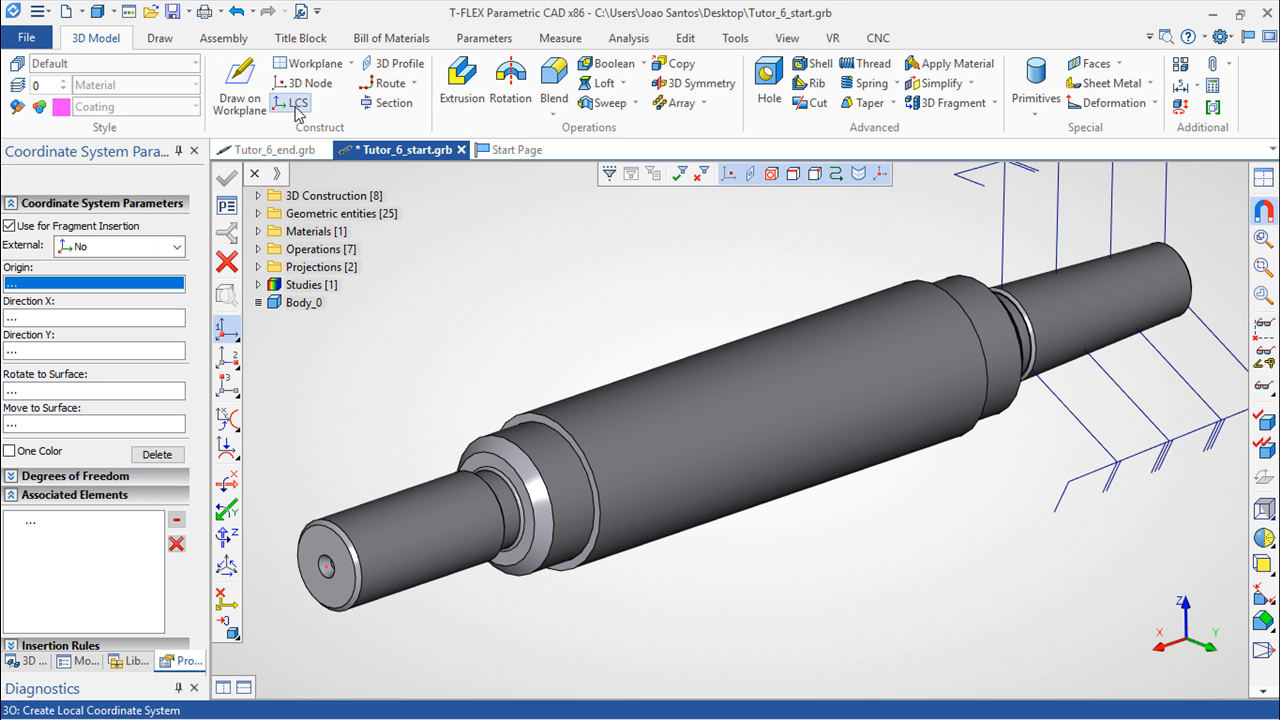
{"action": "left_click", "coordinate": [589, 463]}
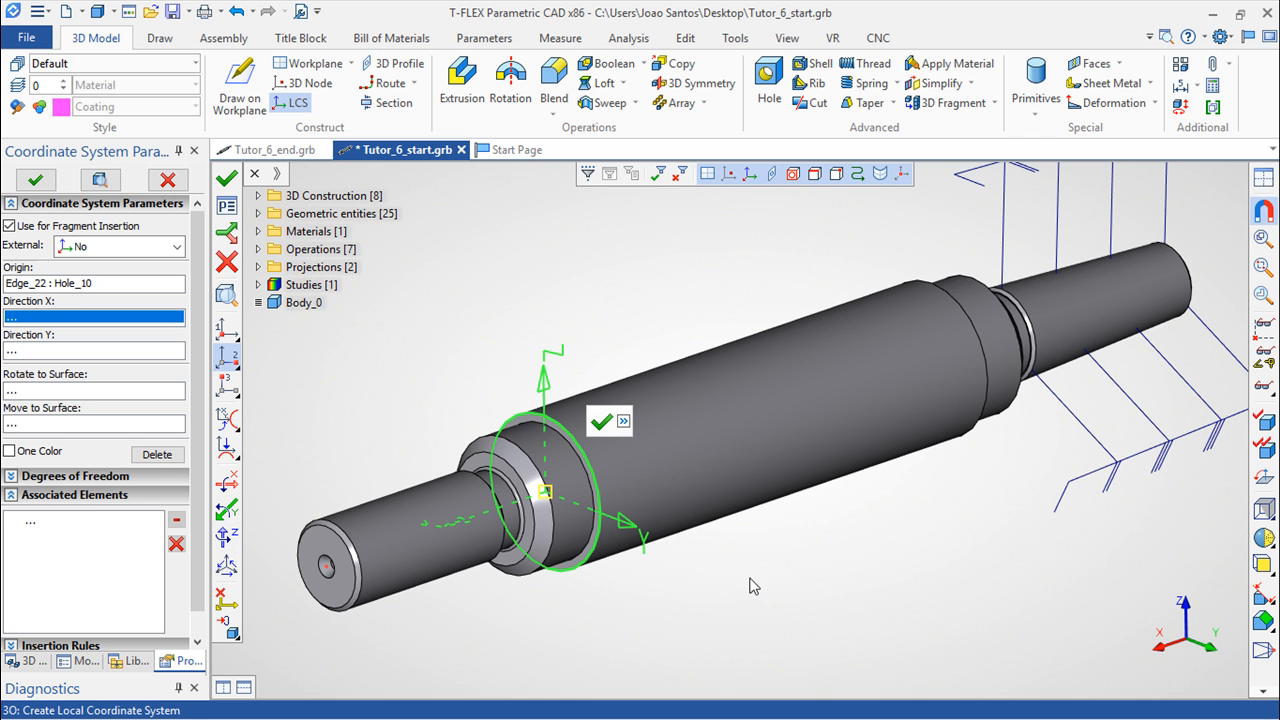
{"action": "left_click", "coordinate": [229, 512]}
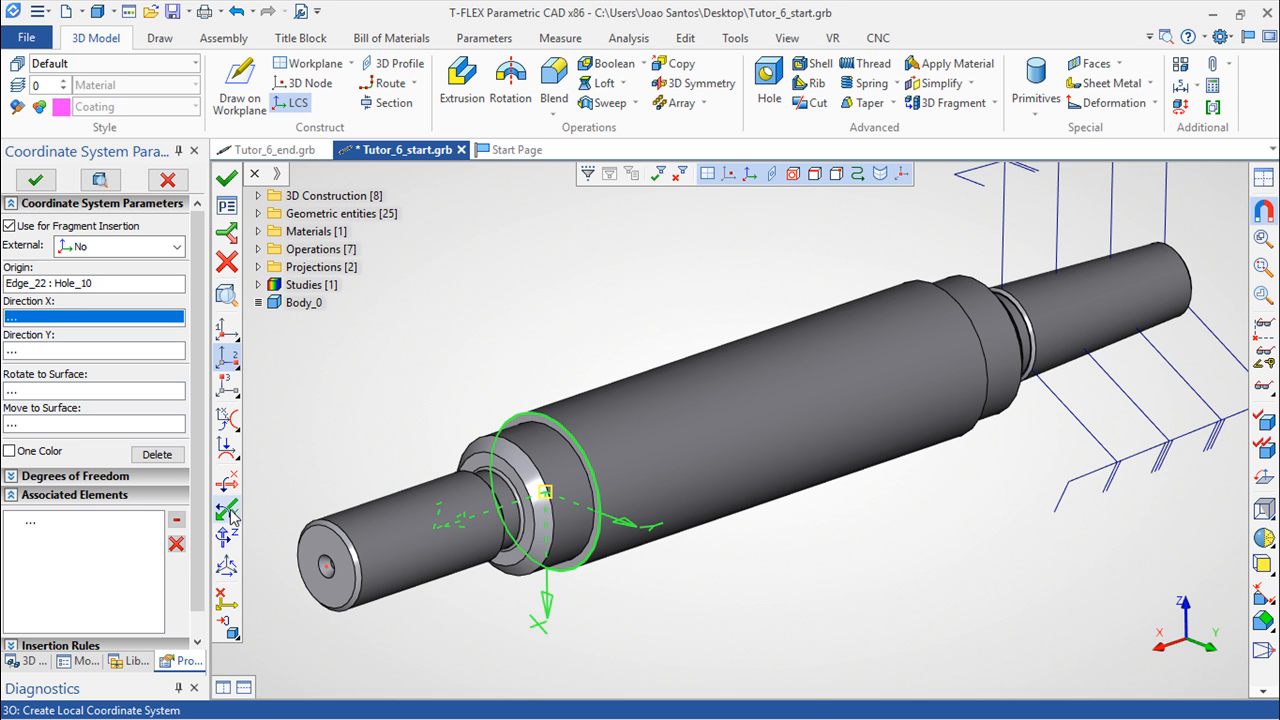
{"action": "left_click", "coordinate": [229, 540]}
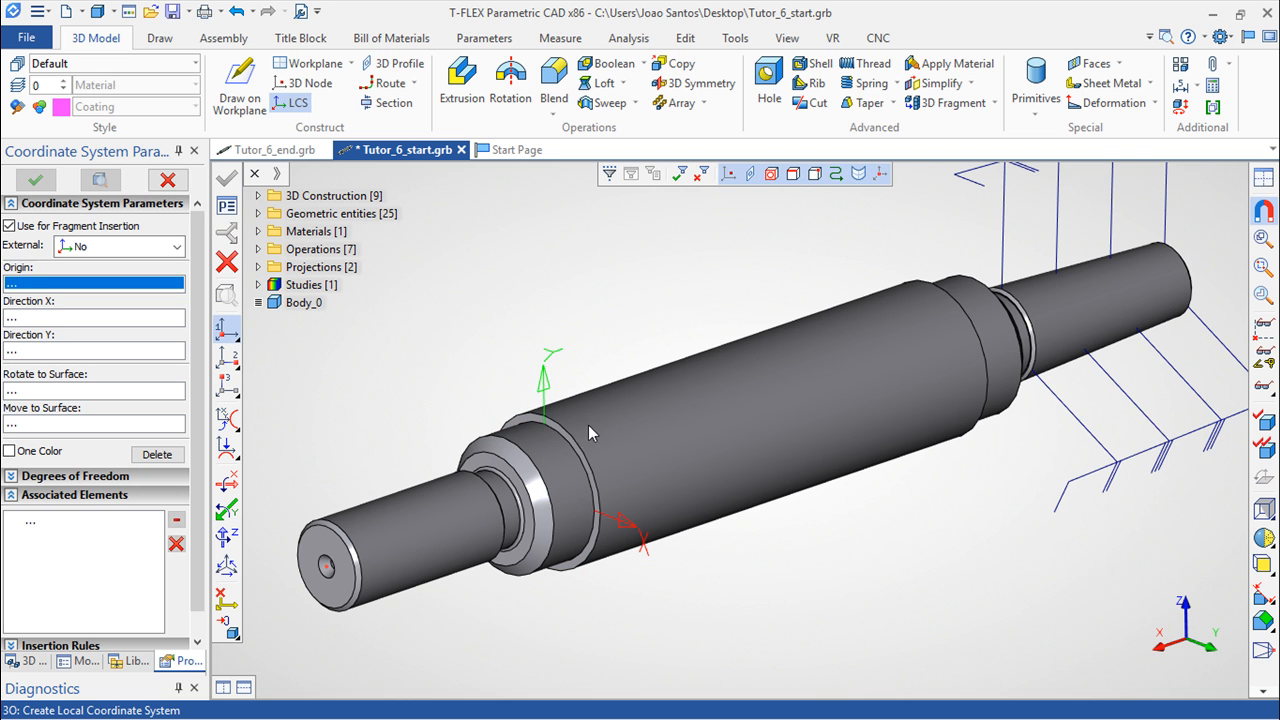
{"action": "key", "text": "Escape"}
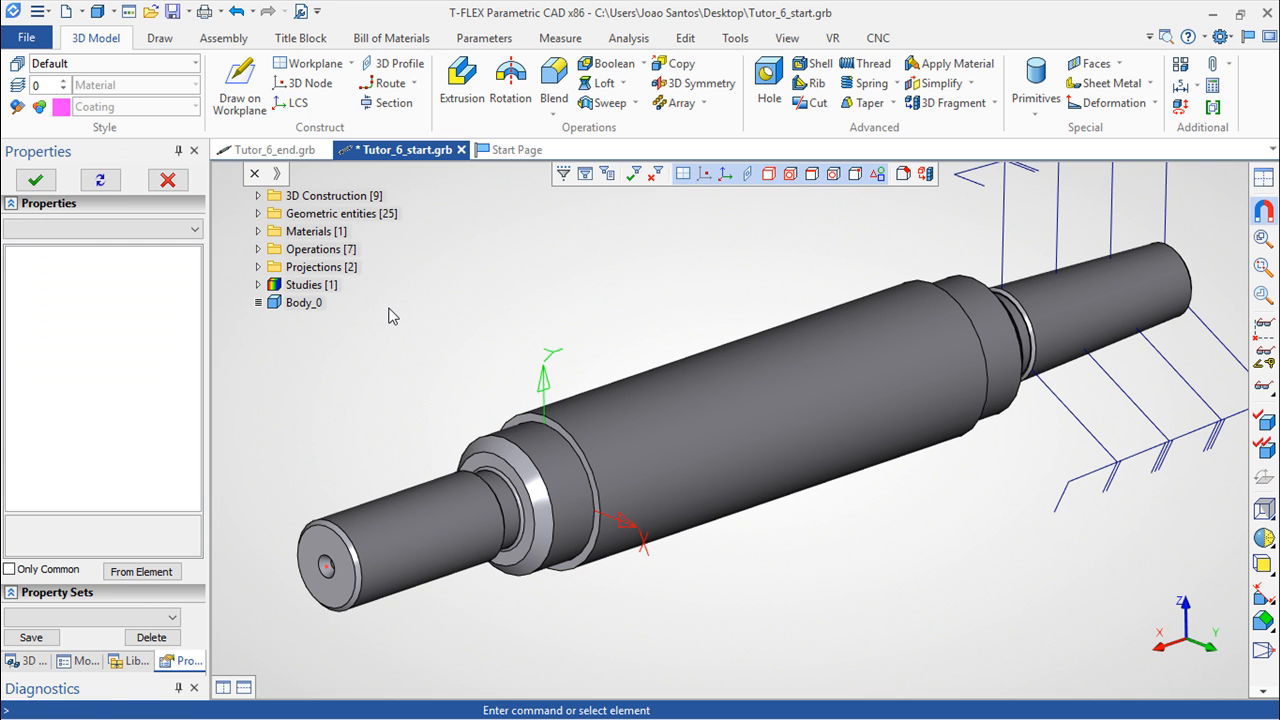
Begin a partial restraint on the two short cylindrical faces at either end of the shaft's large middle section.
{"action": "left_click", "coordinate": [622, 42]}
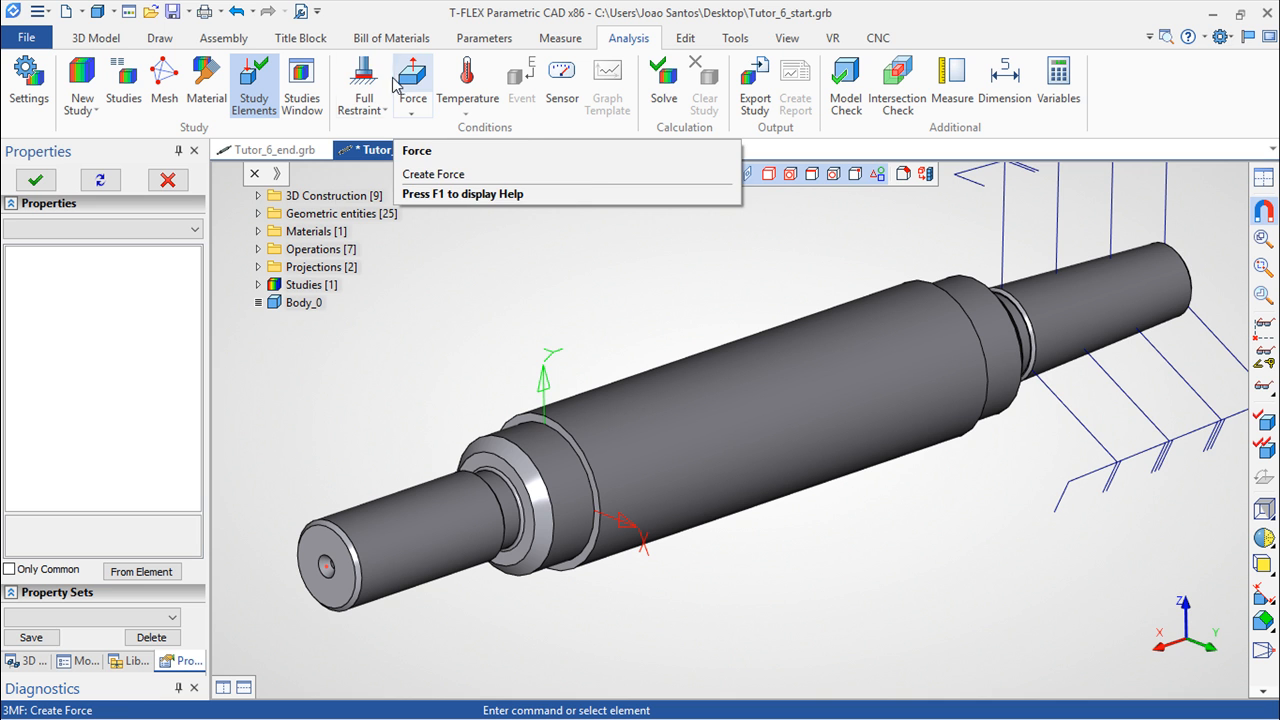
{"action": "left_click", "coordinate": [366, 106]}
{"action": "left_click", "coordinate": [420, 150]}
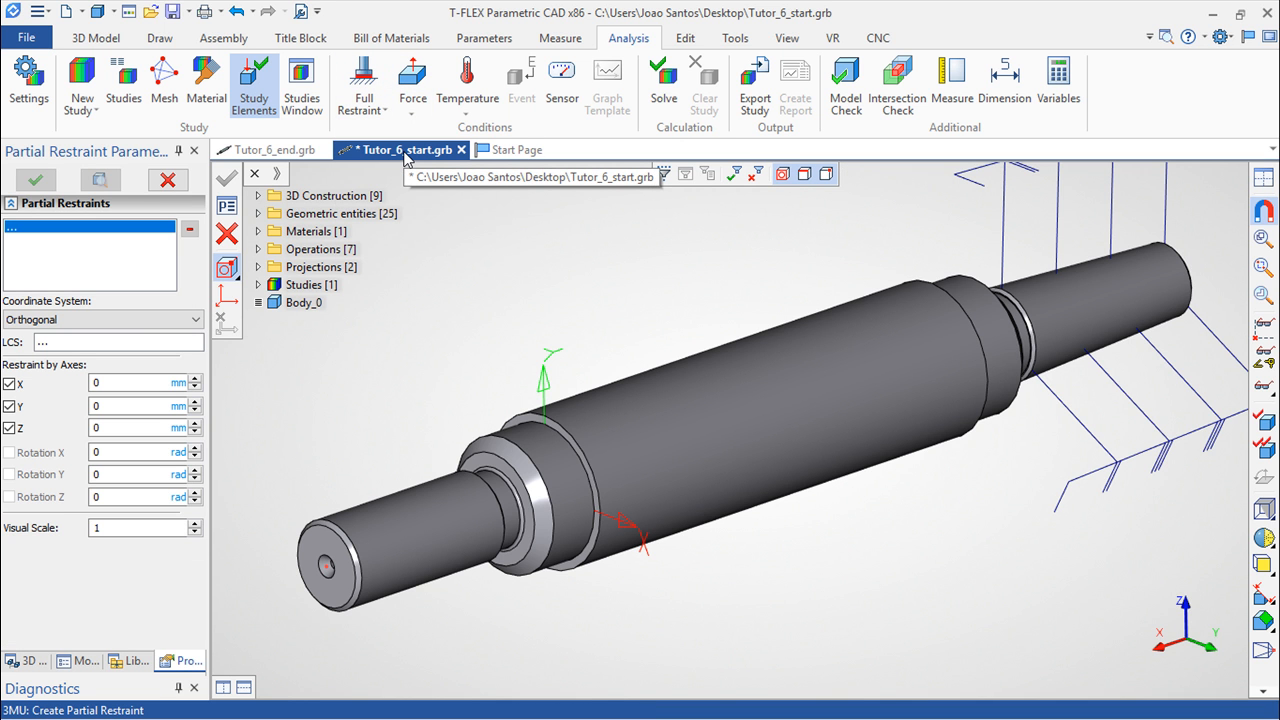
{"action": "left_click", "coordinate": [985, 314]}
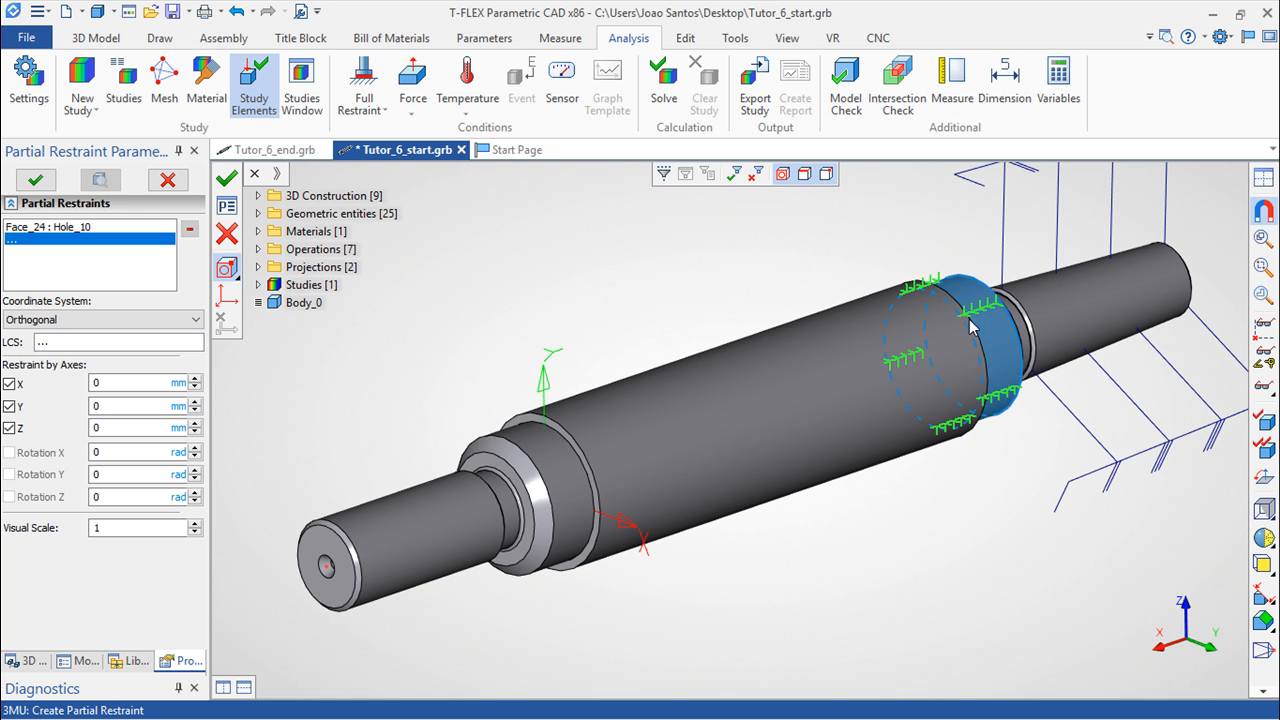
{"action": "left_click", "coordinate": [559, 461]}
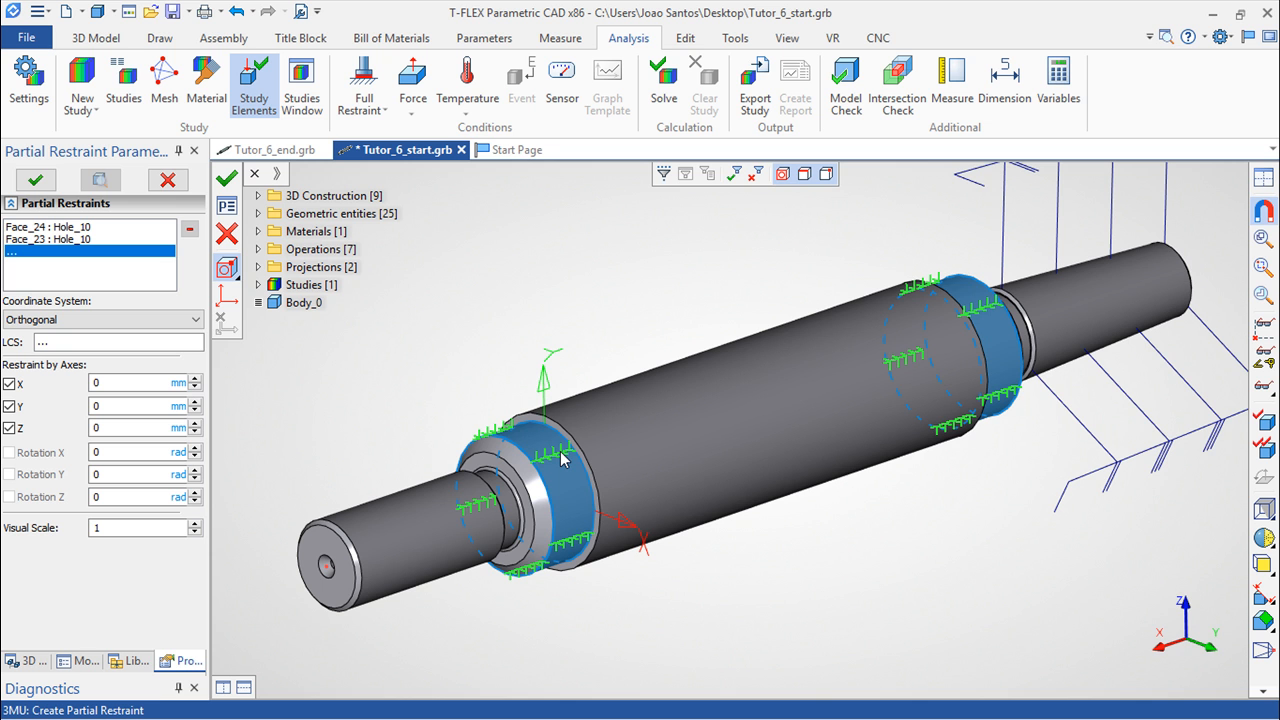
Define the partial restraint in a Cylindrical coordinate system based on the shoulder LCS, leaving the By Circle direction unrestrained.
{"action": "left_click", "coordinate": [195, 319]}
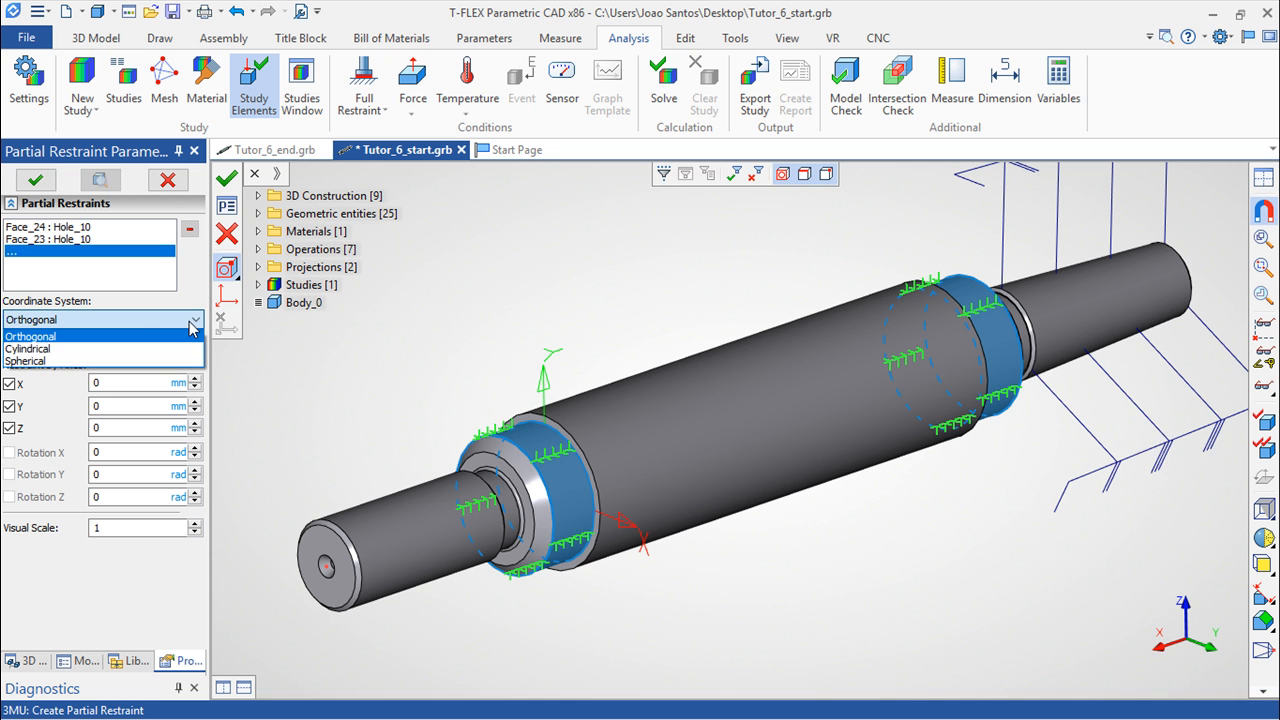
{"action": "left_click", "coordinate": [26, 350]}
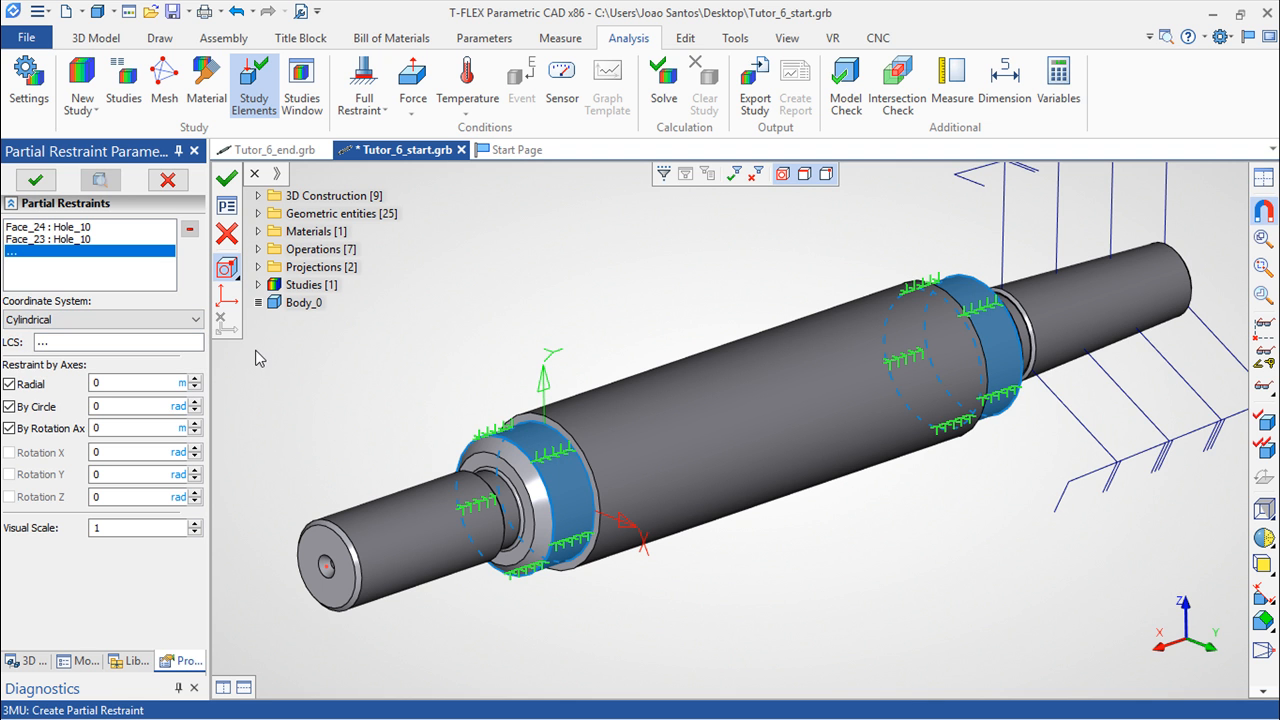
{"action": "left_click", "coordinate": [62, 342]}
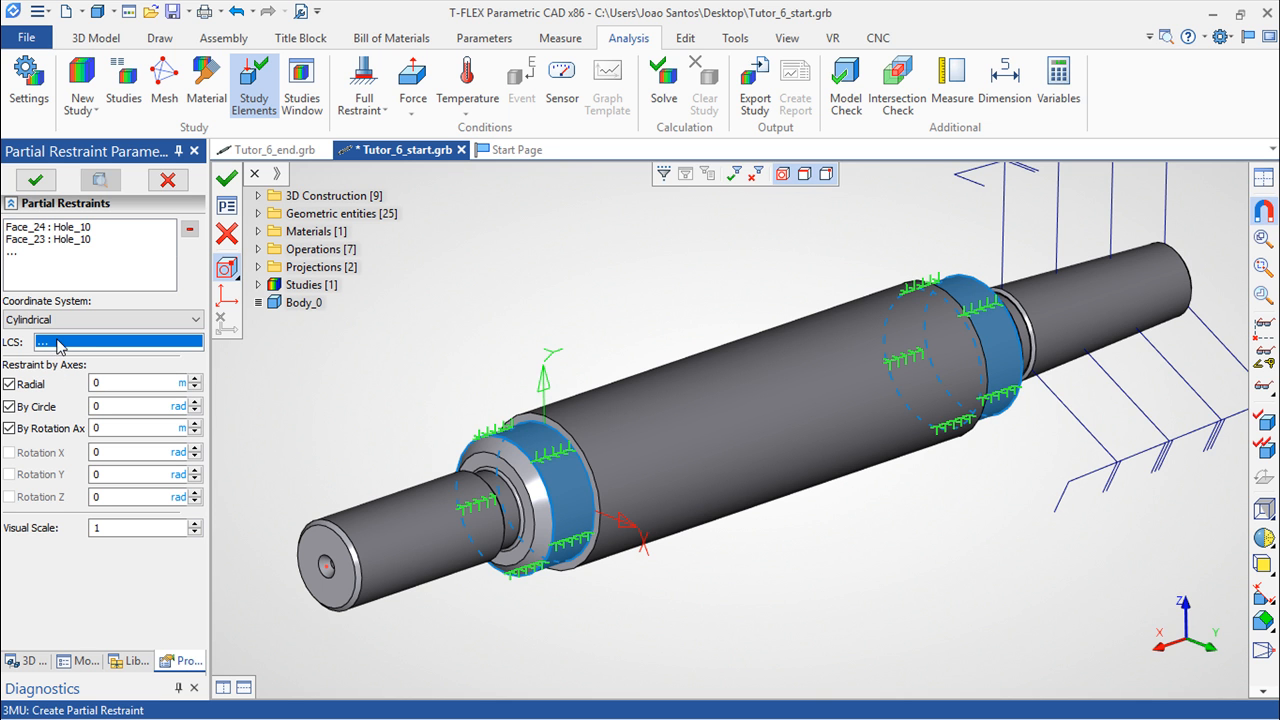
{"action": "left_click", "coordinate": [546, 395]}
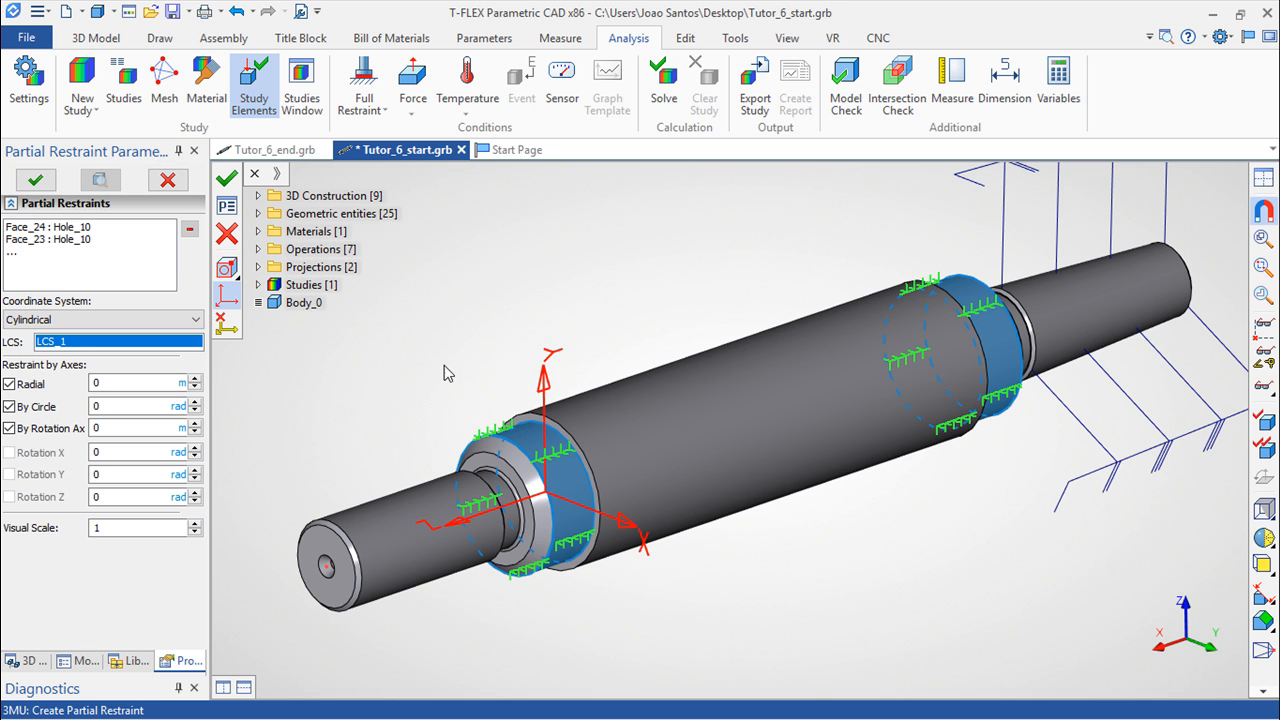
{"action": "left_click", "coordinate": [10, 408]}
{"action": "left_click", "coordinate": [229, 182]}
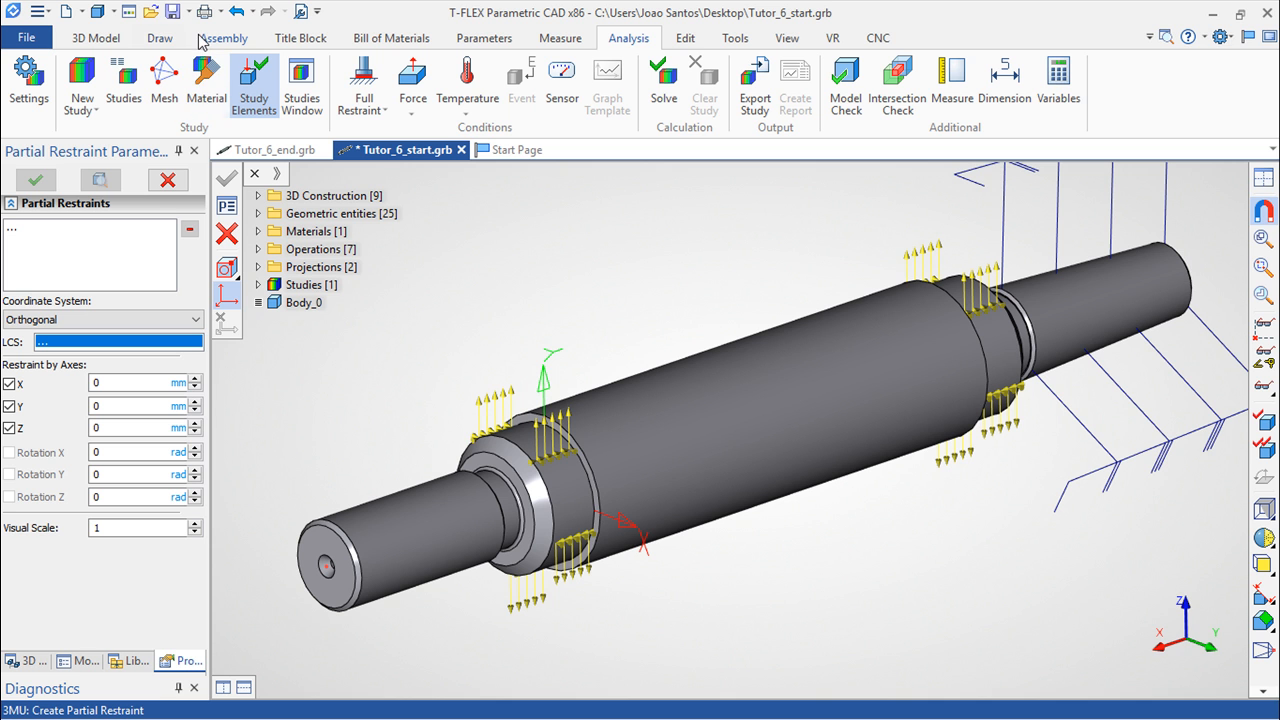
Apply a 65 N·m torque to the front end journal's cylindrical face, using that journal's circular end edge as the axis.
{"action": "left_click", "coordinate": [414, 114]}
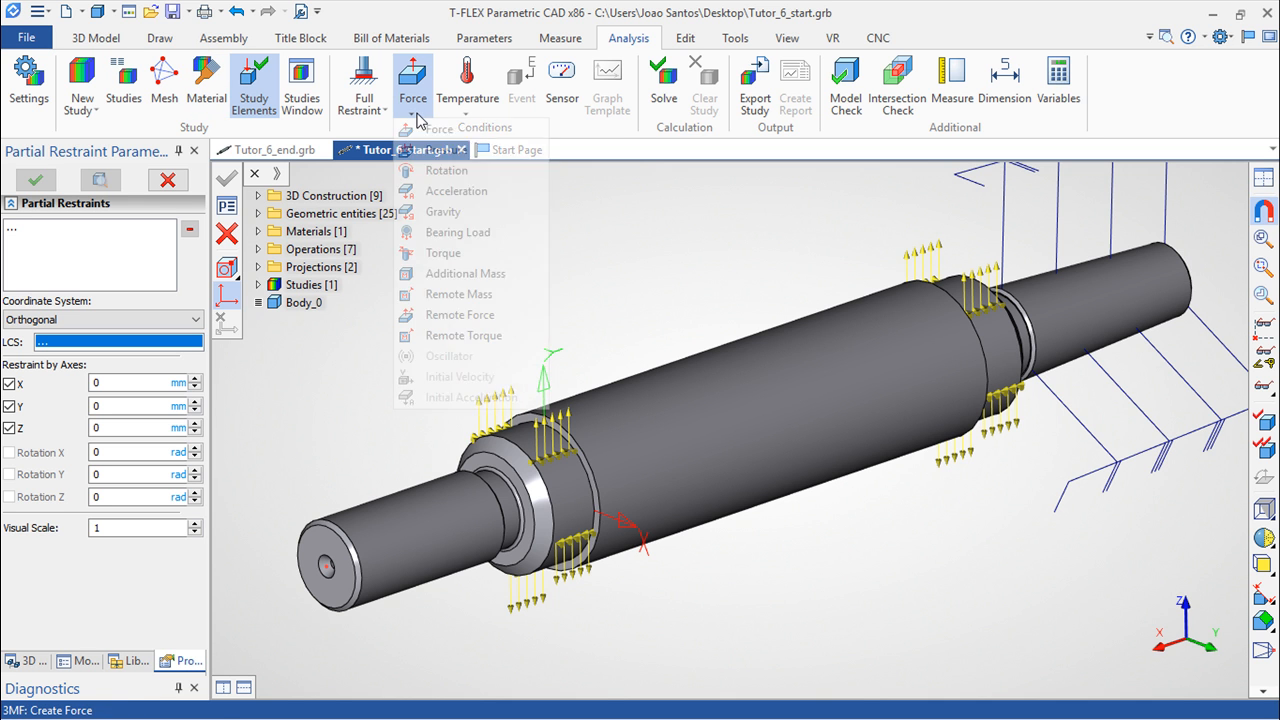
{"action": "left_click", "coordinate": [457, 252]}
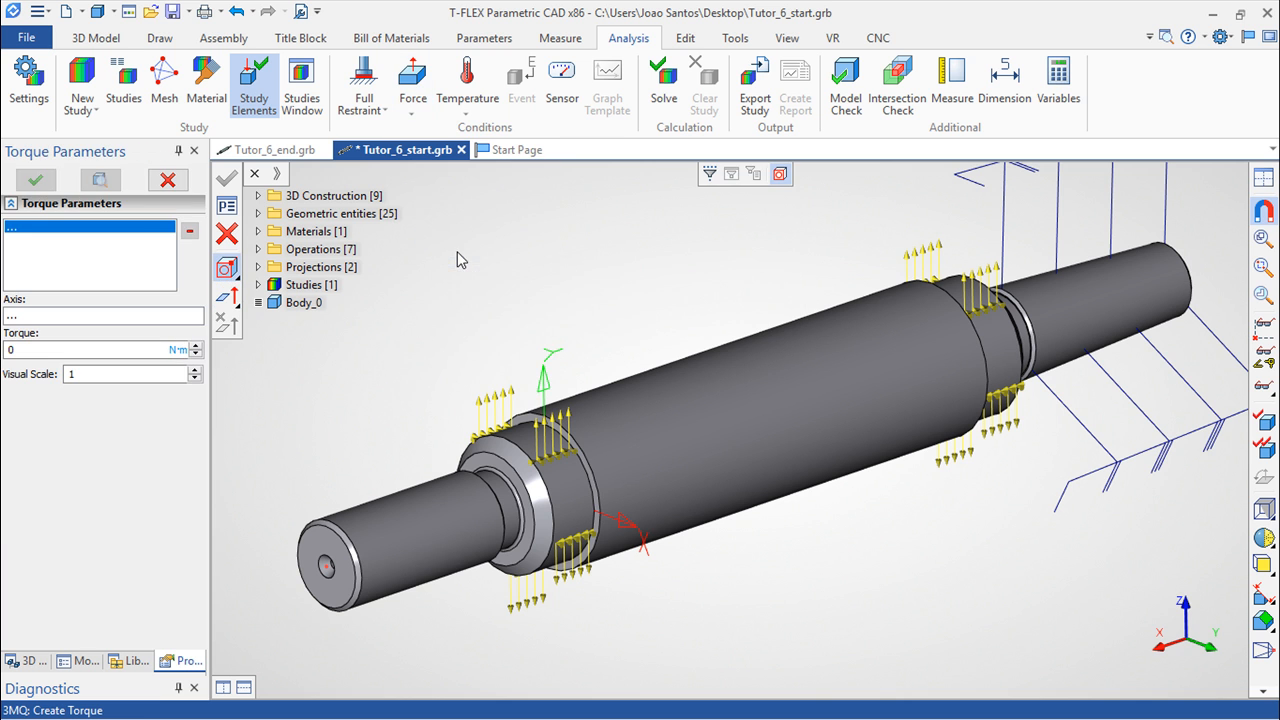
{"action": "left_click", "coordinate": [386, 524]}
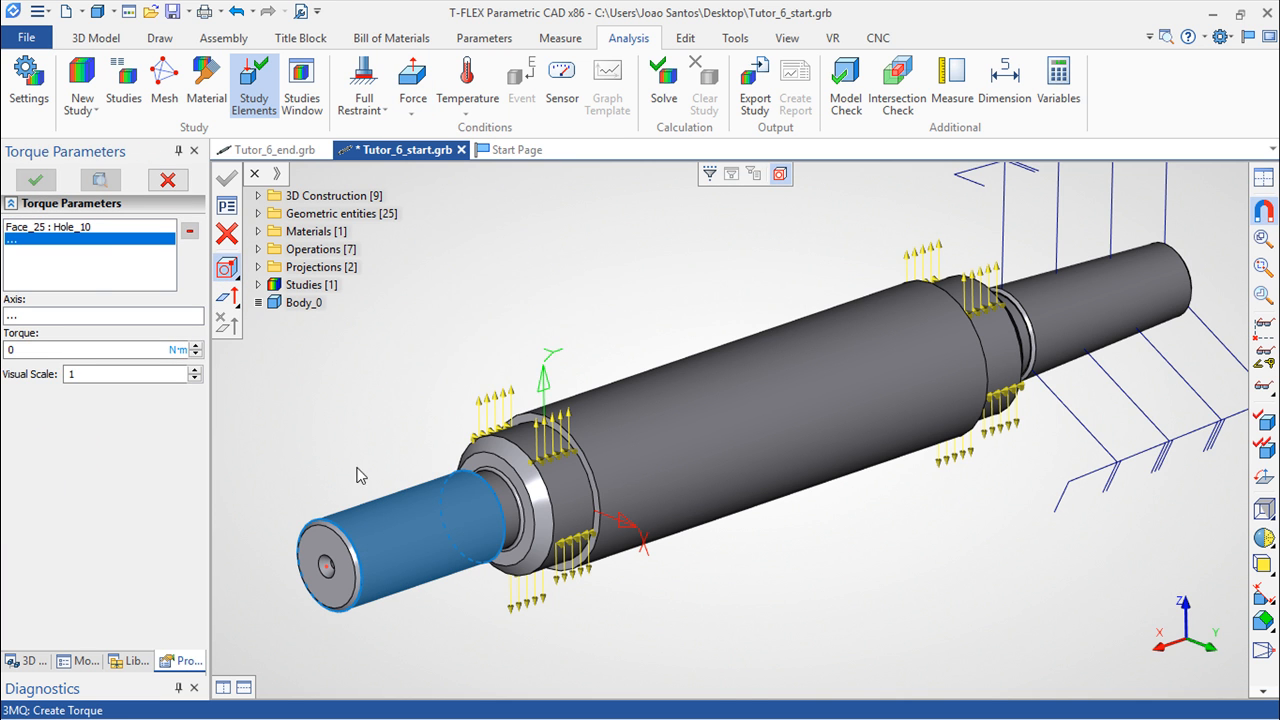
{"action": "left_click", "coordinate": [50, 318]}
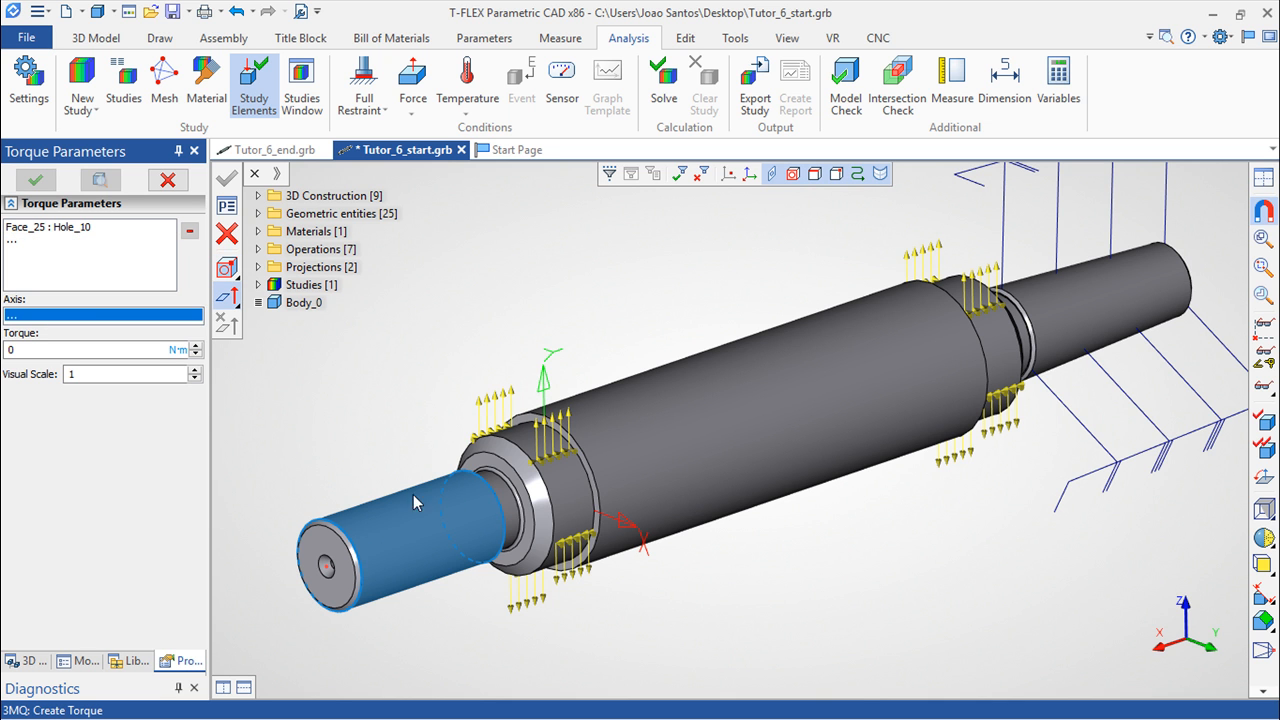
{"action": "left_click", "coordinate": [352, 547]}
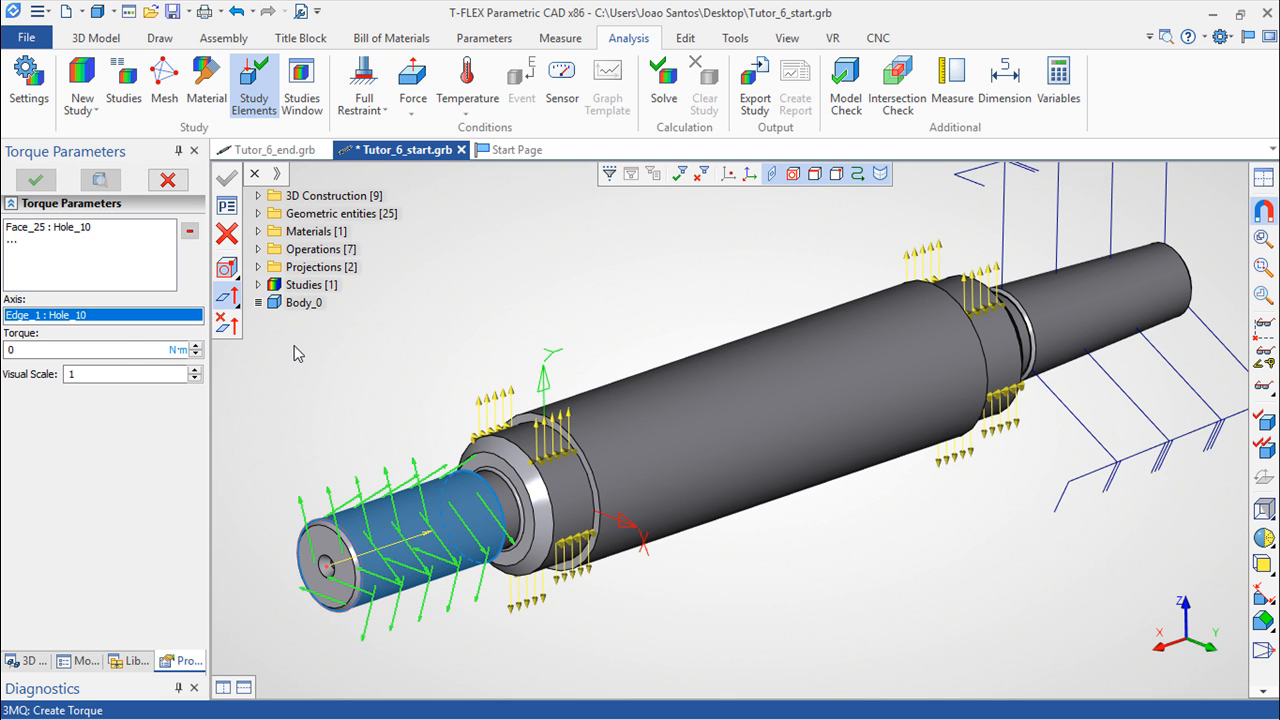
{"action": "left_click", "coordinate": [27, 350]}
{"action": "type", "text": "65"}
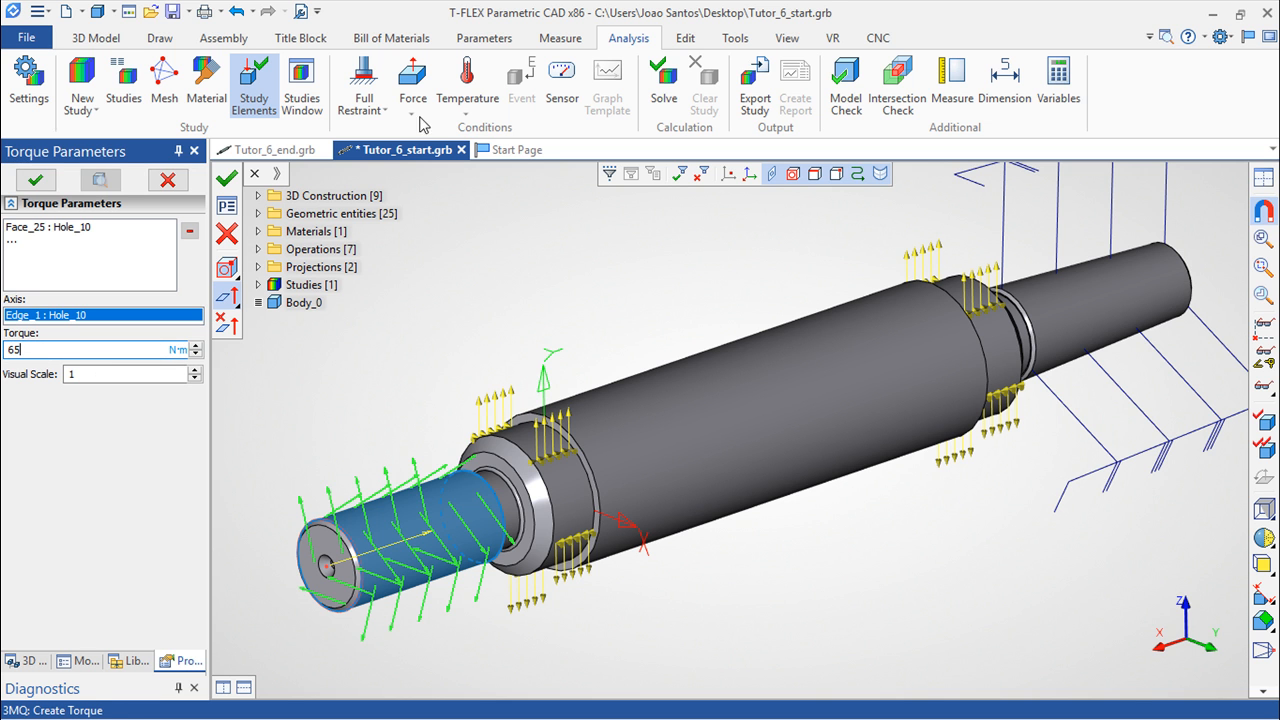
{"action": "left_click", "coordinate": [227, 178]}
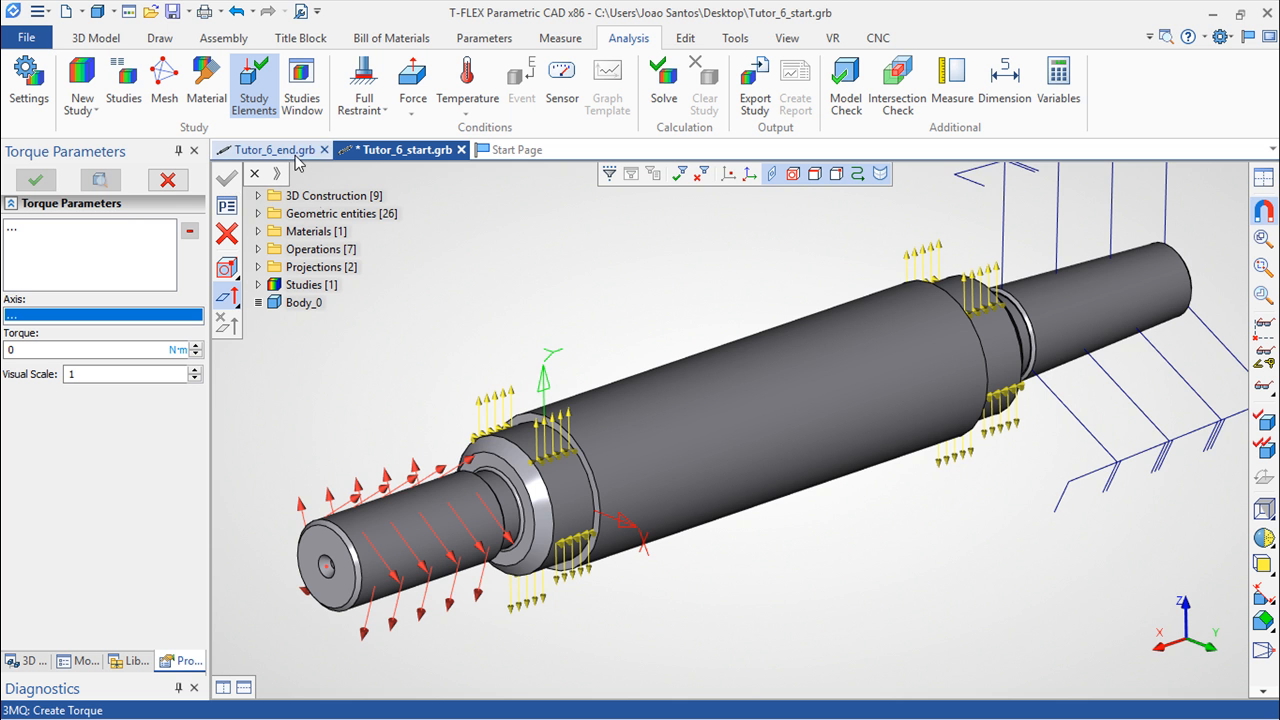
Solve the strength study with Factor of safety by equivalent stress added to the calculated results.
{"action": "scroll", "coordinate": [945, 567], "scroll_direction": "down", "scroll_amount": 3}
{"action": "scroll", "coordinate": [960, 574], "scroll_direction": "up", "scroll_amount": 1}
{"action": "middle_click_drag", "start_coordinate": [974, 576], "coordinate": [903, 598]}
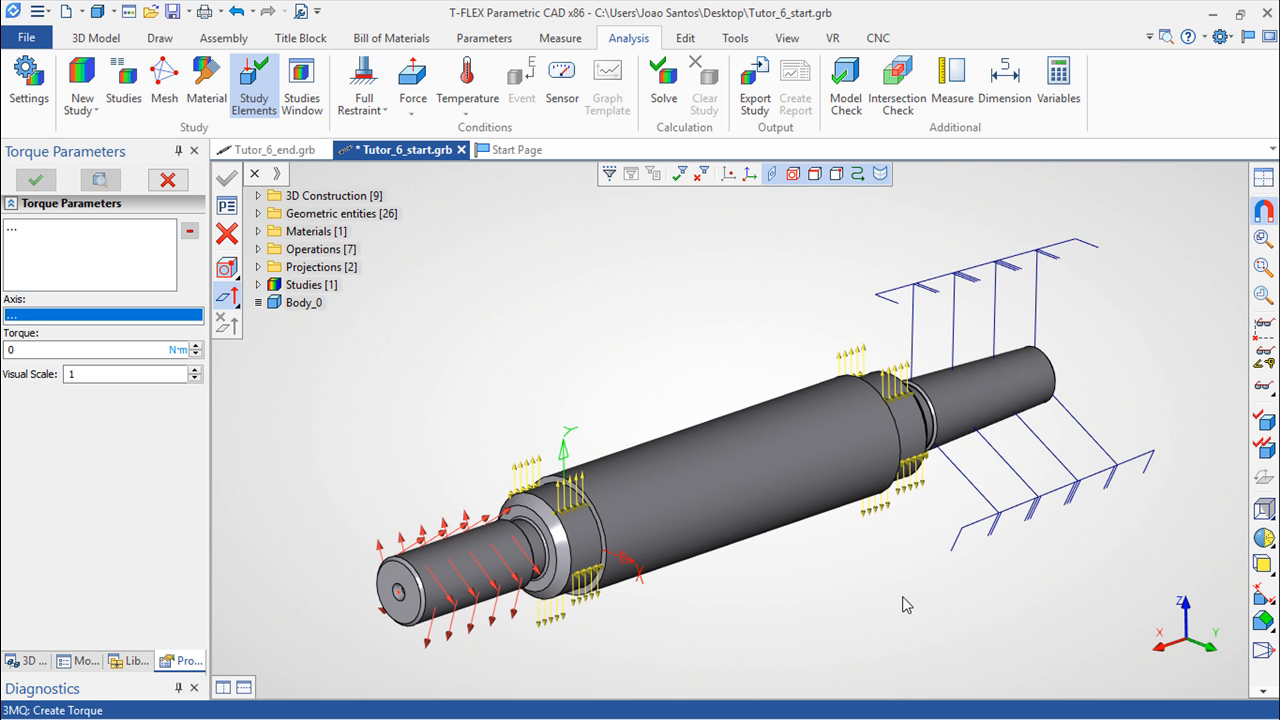
{"action": "left_click", "coordinate": [668, 86]}
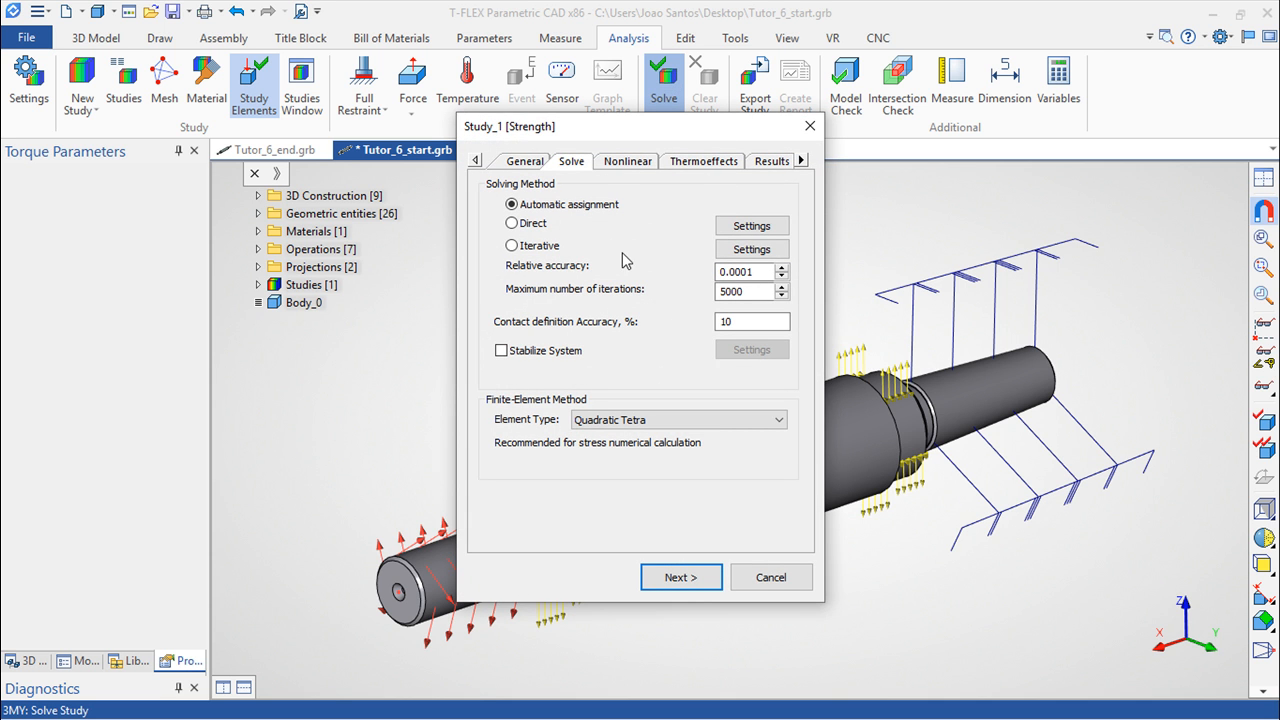
{"action": "left_click", "coordinate": [762, 322]}
{"action": "key", "text": "BackSpace"}
{"action": "left_click", "coordinate": [772, 163]}
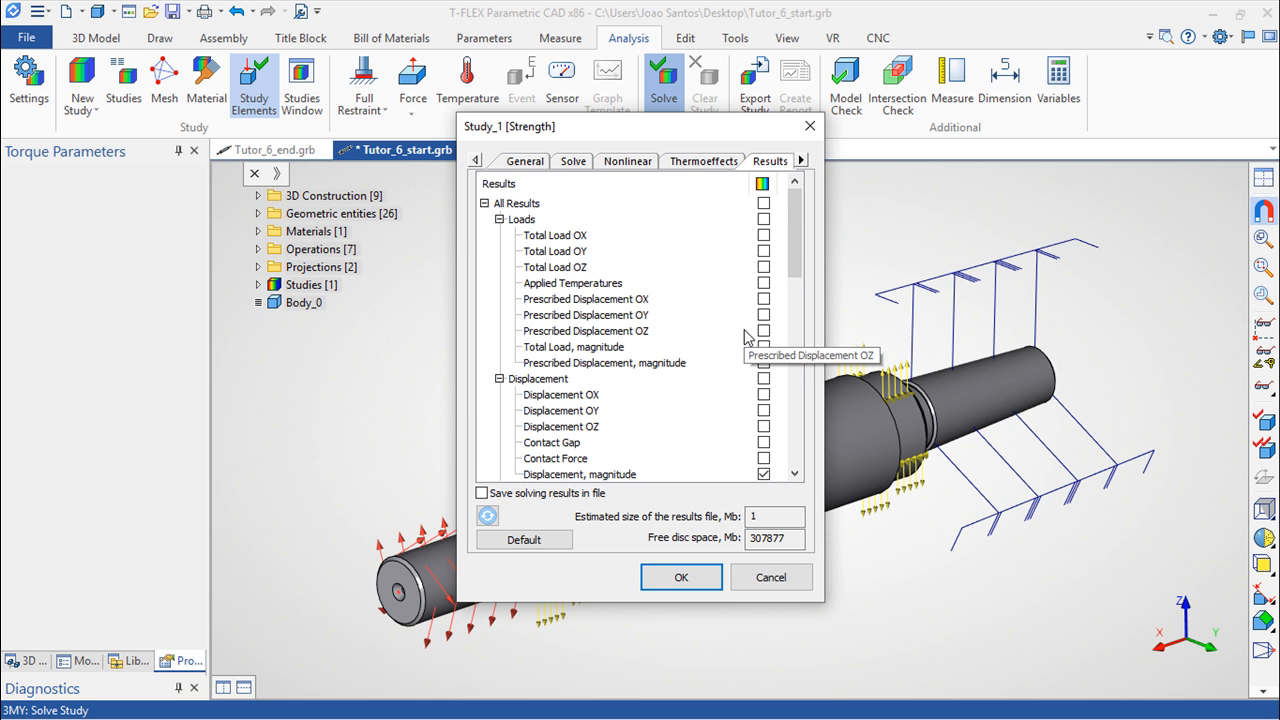
{"action": "left_click_drag", "start_coordinate": [797, 238], "coordinate": [812, 443]}
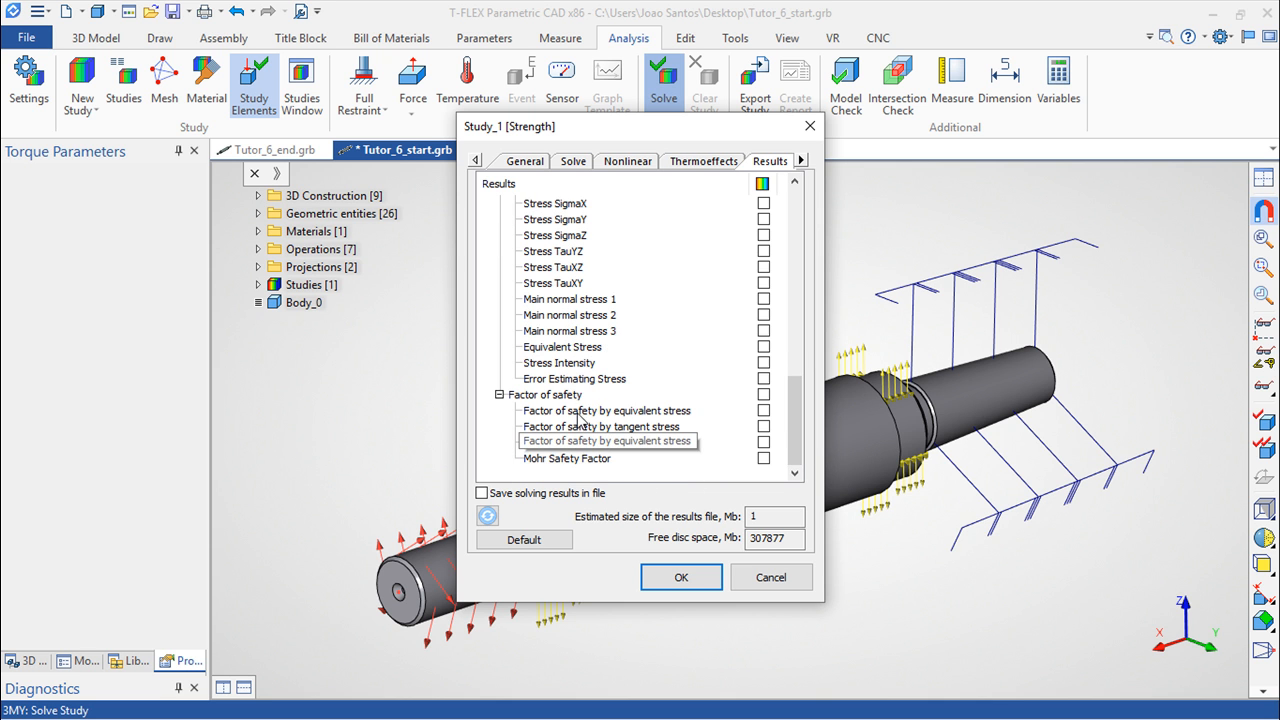
{"action": "left_click", "coordinate": [763, 410]}
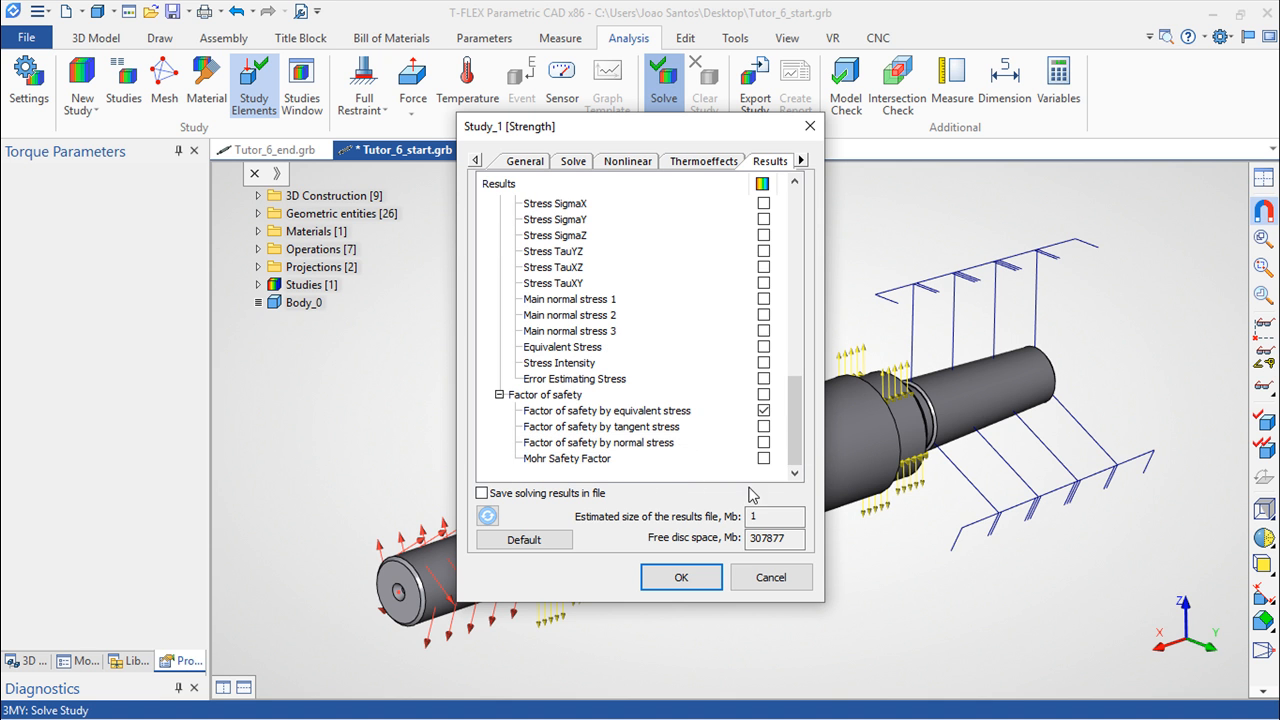
{"action": "left_click", "coordinate": [679, 577]}
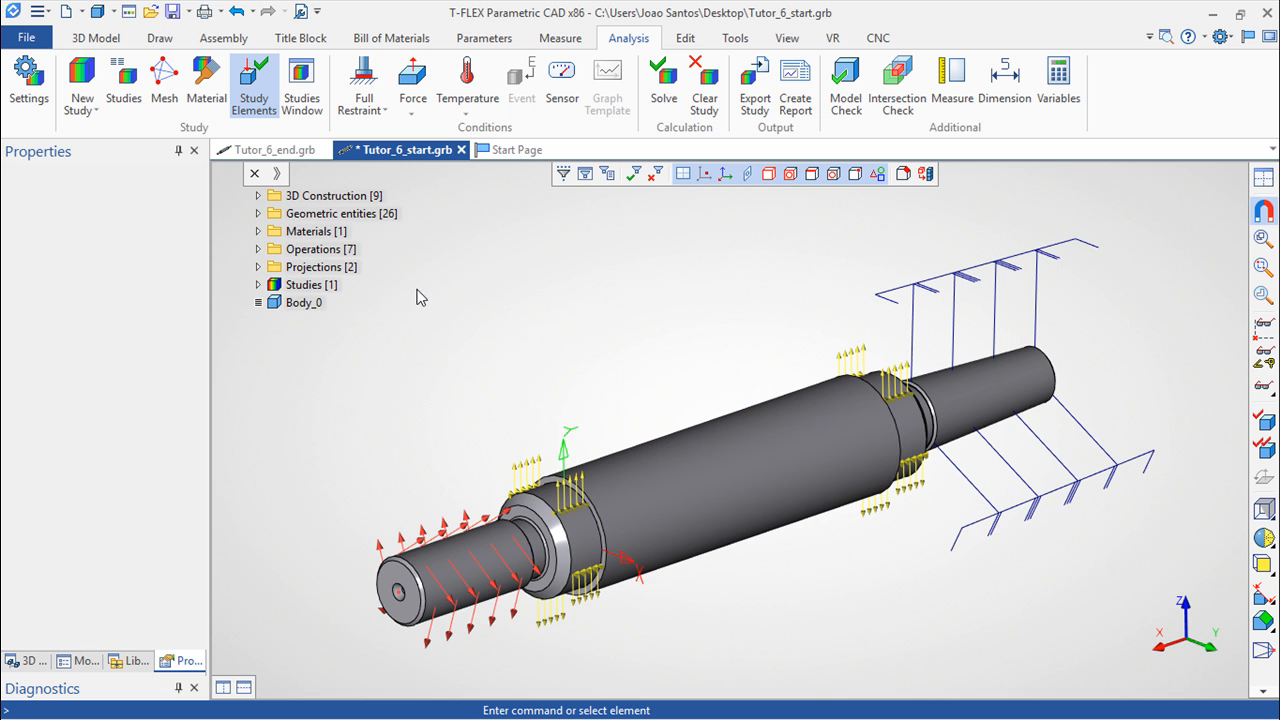
Open the Factor of safety by equivalent stress result of Study_1, moving its stress limit dialog clear of the colour scale.
{"action": "left_click", "coordinate": [258, 285]}
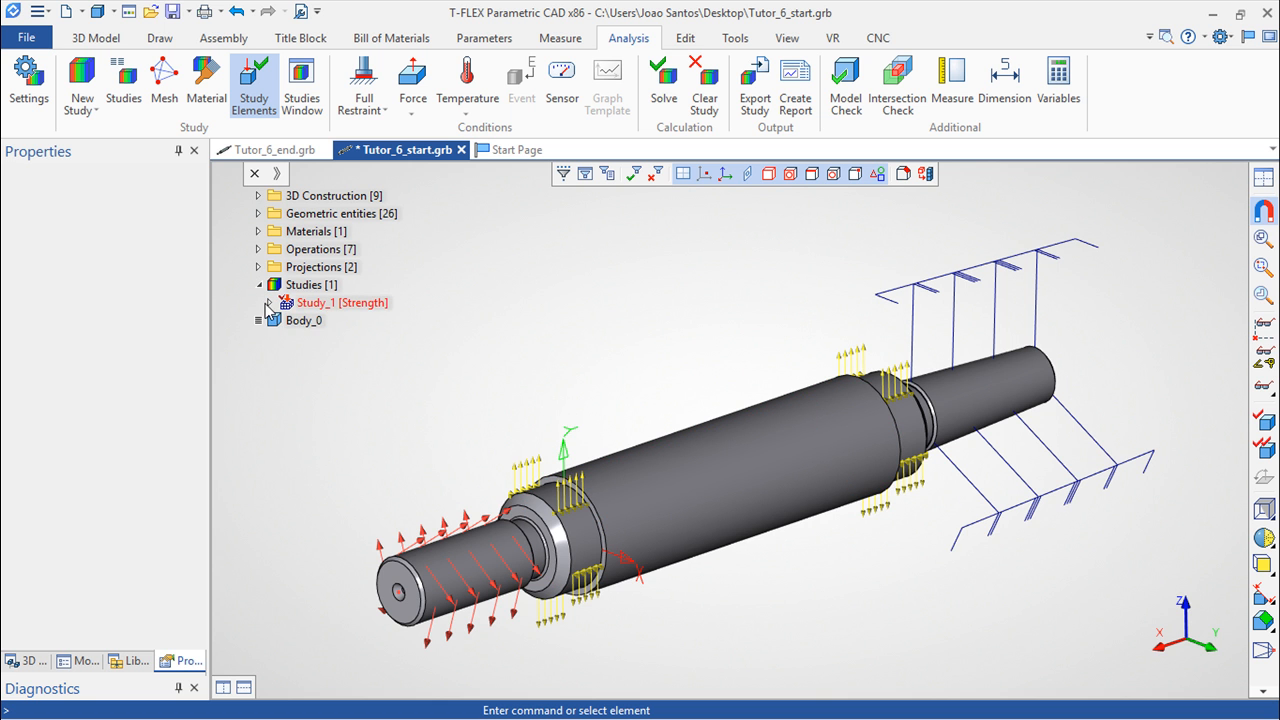
{"action": "left_click", "coordinate": [267, 303]}
{"action": "left_click", "coordinate": [282, 392]}
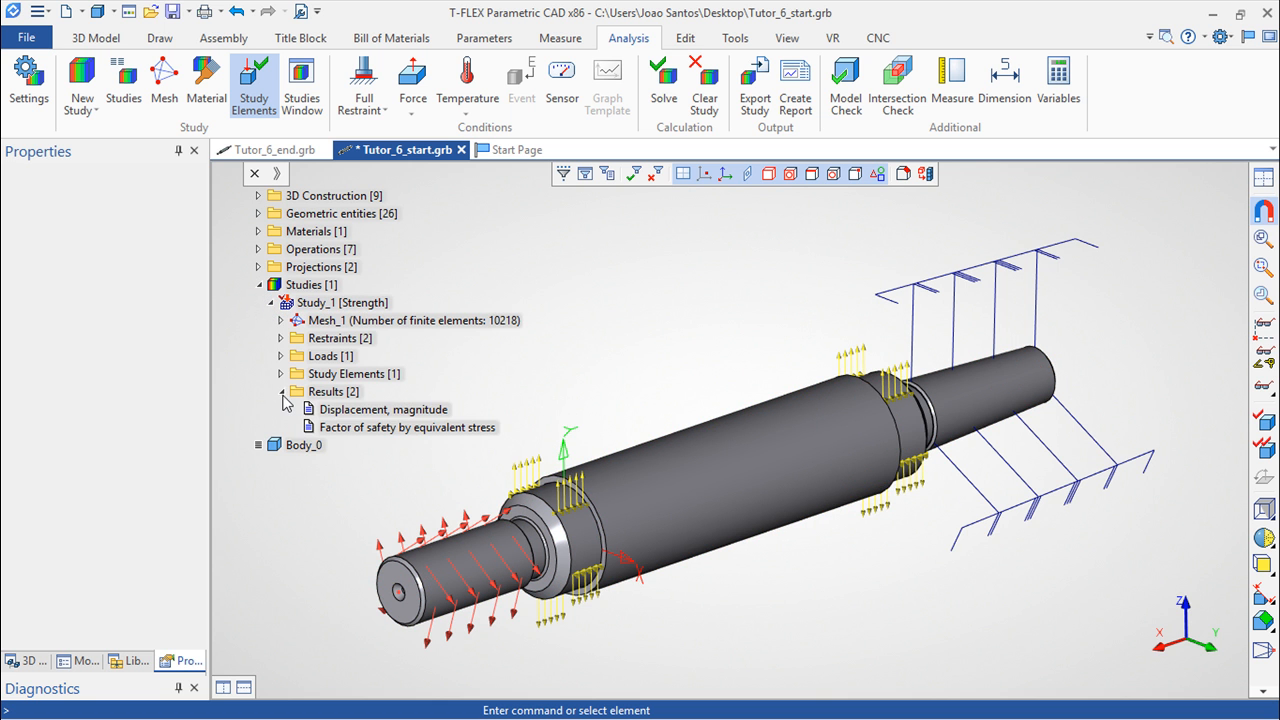
{"action": "double_click", "coordinate": [407, 428]}
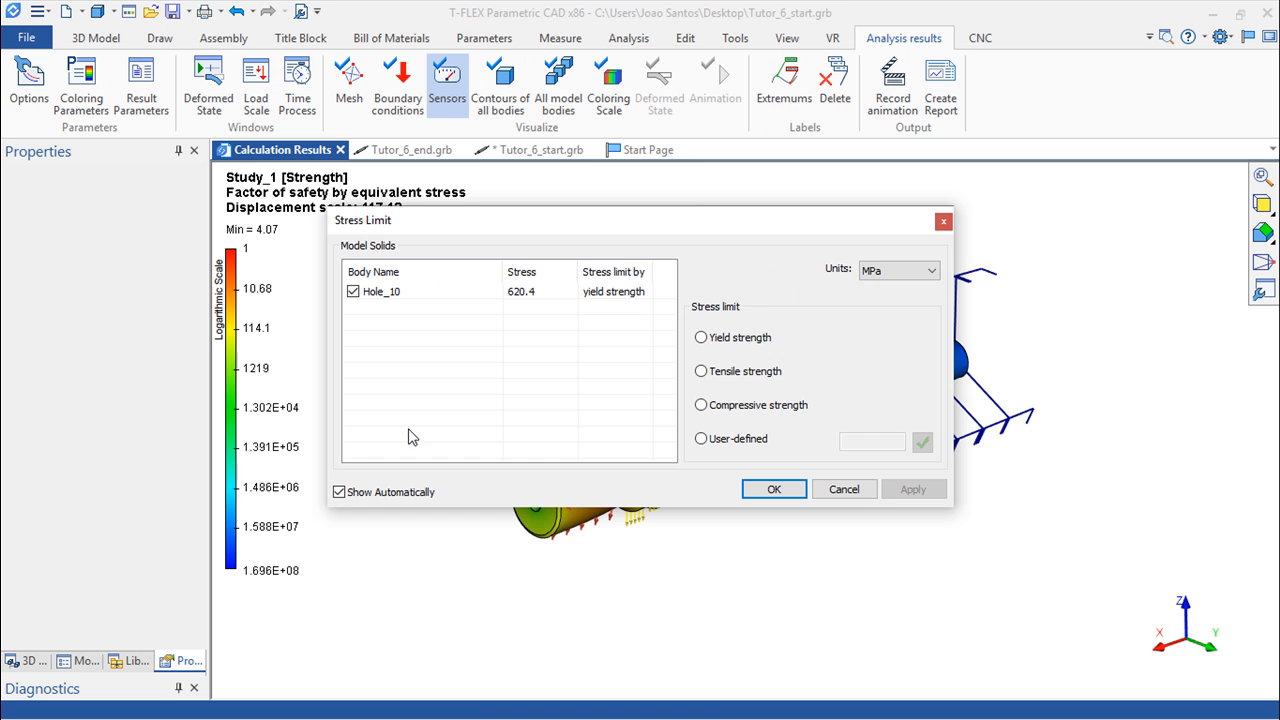
{"action": "left_click_drag", "start_coordinate": [688, 227], "coordinate": [515, 453]}
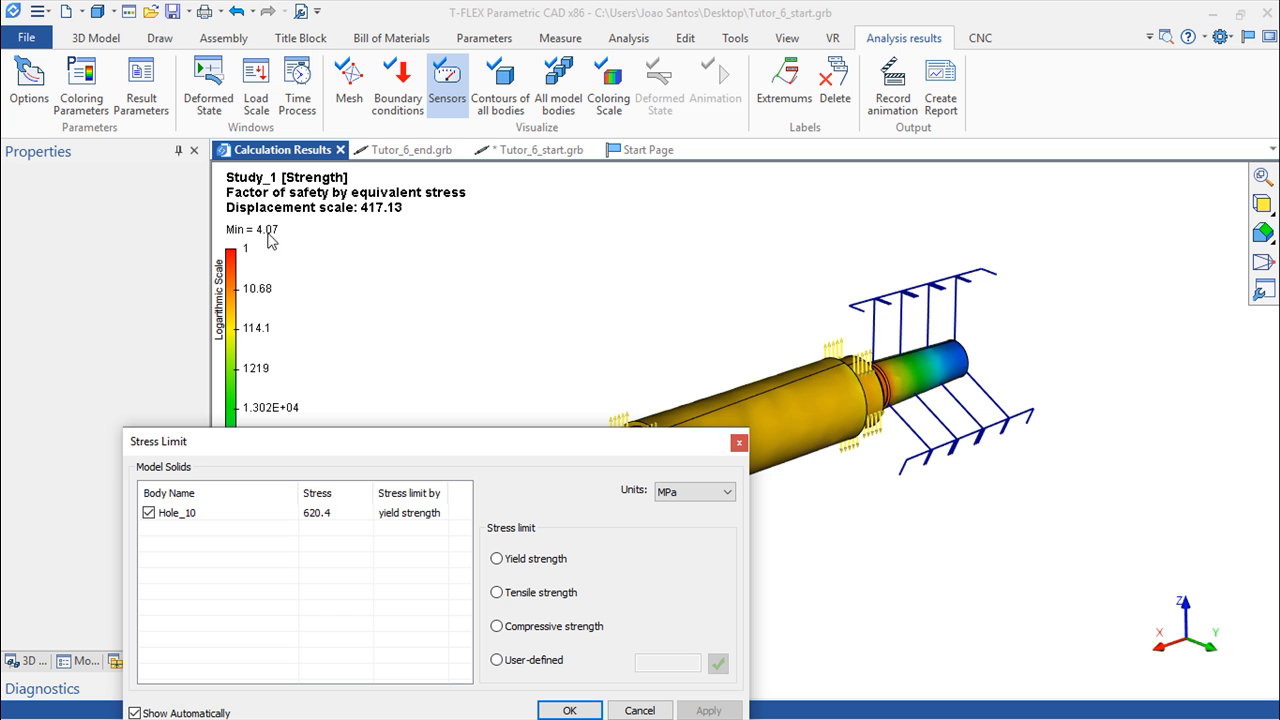
{"action": "left_click_drag", "start_coordinate": [563, 450], "coordinate": [604, 290]}
Apply the body's stress limit by yield strength and by tensile strength for comparison, and finally accept it by compressive strength.
{"action": "left_click", "coordinate": [560, 400]}
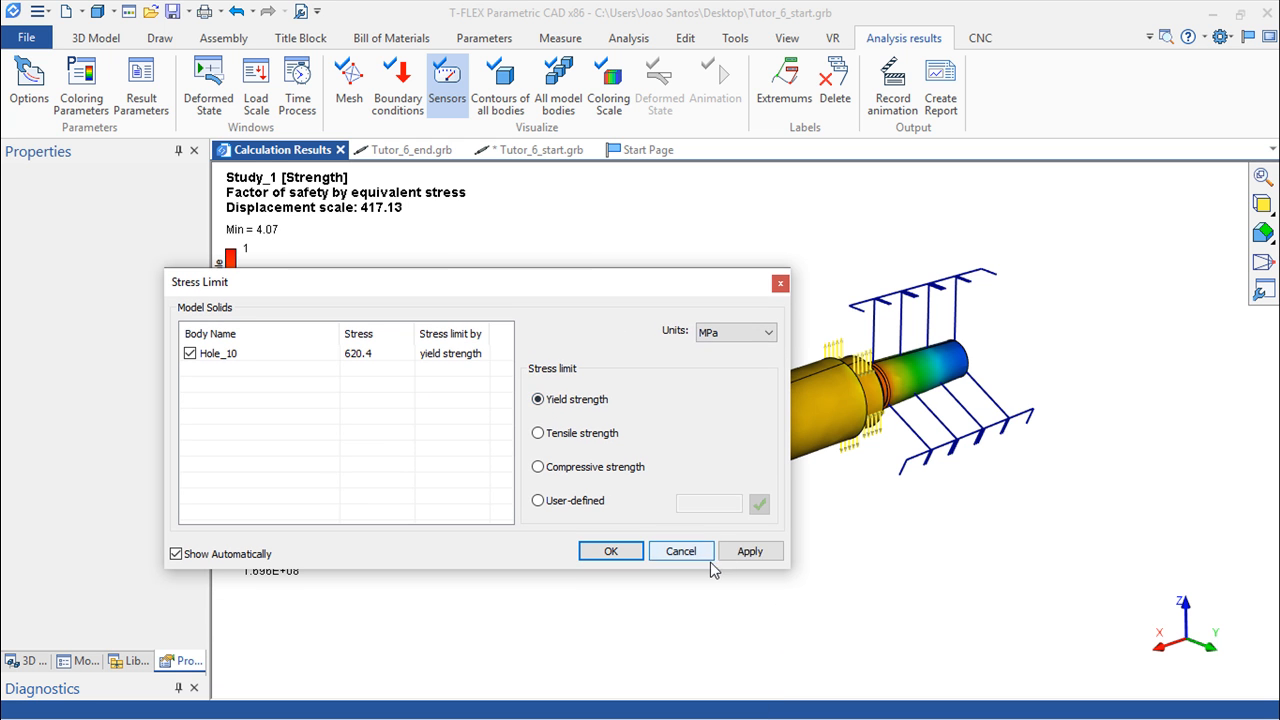
{"action": "left_click", "coordinate": [750, 551]}
{"action": "left_click", "coordinate": [553, 435]}
{"action": "left_click", "coordinate": [766, 555]}
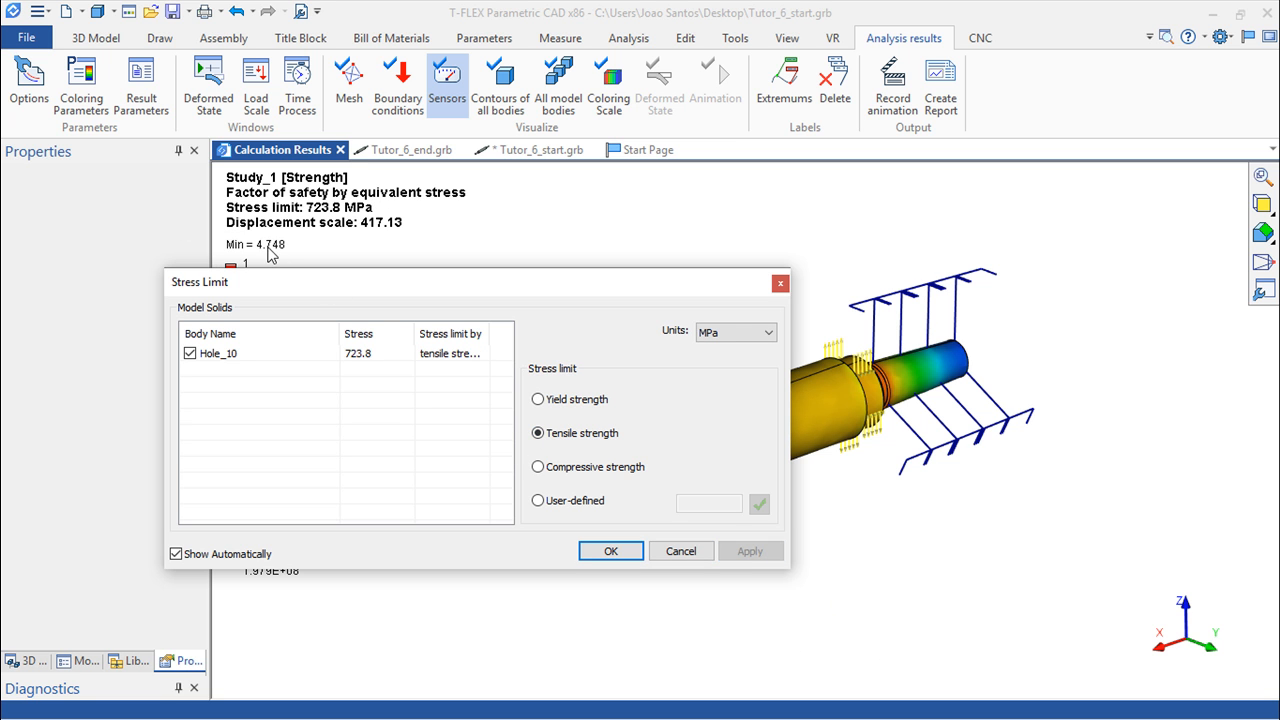
{"action": "left_click", "coordinate": [538, 467]}
{"action": "left_click", "coordinate": [736, 550]}
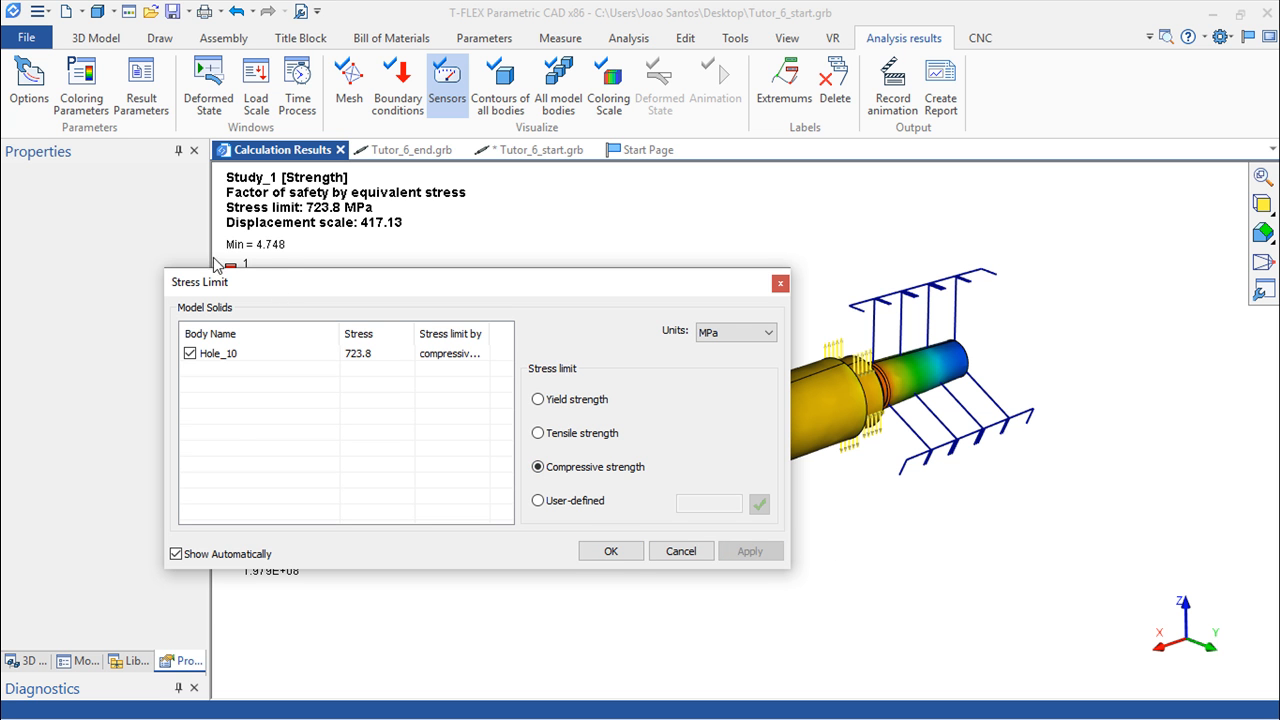
{"action": "left_click", "coordinate": [617, 556]}
Examine the factor of safety distribution along the shaft and around the grooves at both ends, and close the results window.
{"action": "scroll", "coordinate": [700, 430], "scroll_direction": "up", "scroll_amount": 5}
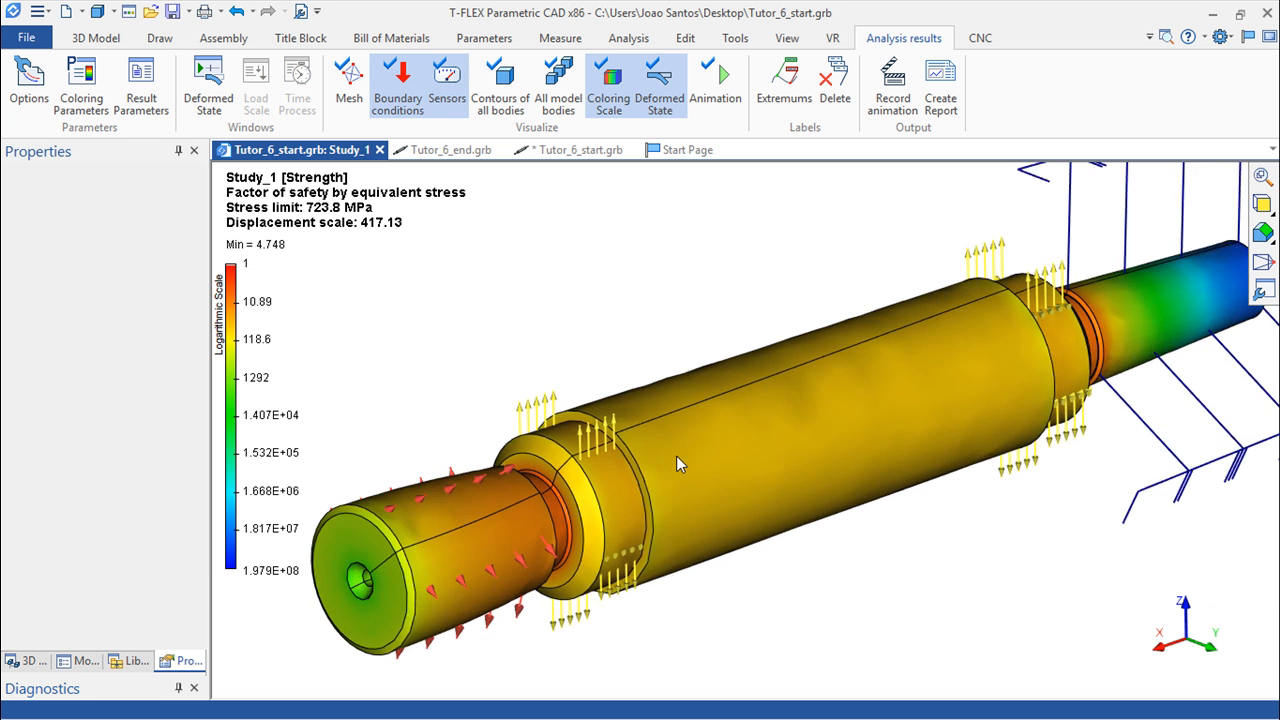
{"action": "left_click_drag", "start_coordinate": [1009, 473], "coordinate": [848, 538]}
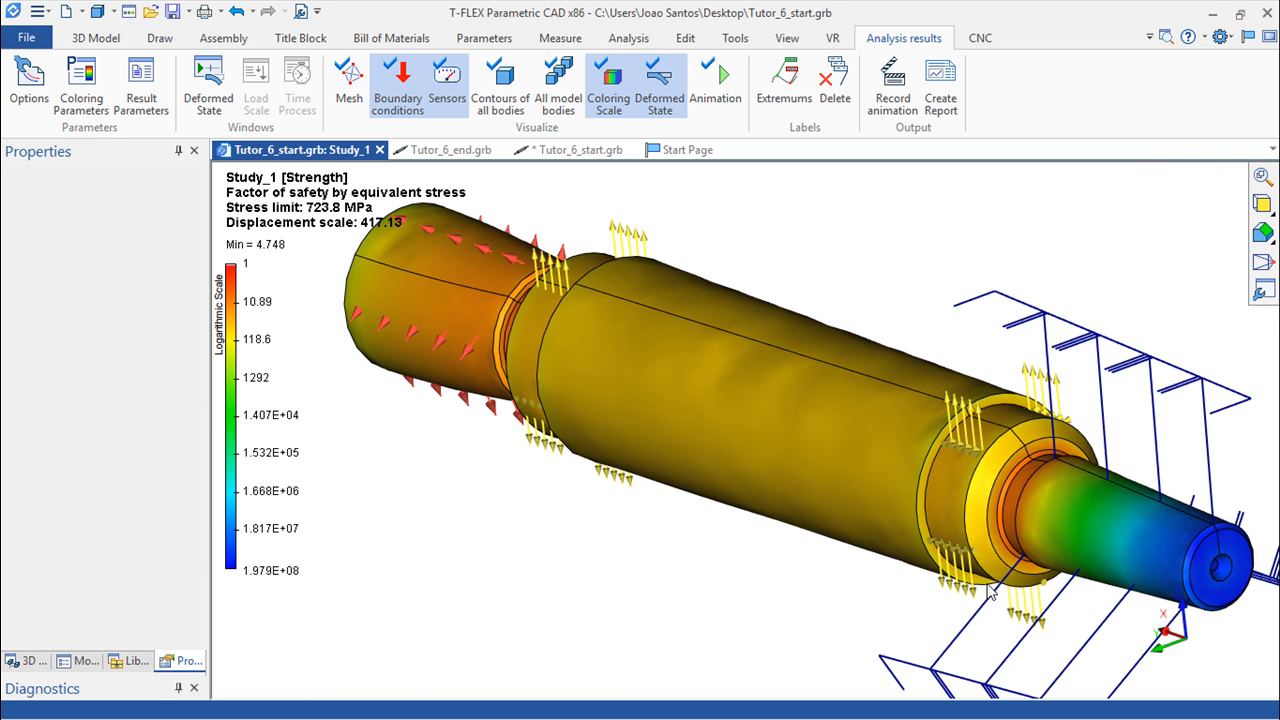
{"action": "left_click_drag", "start_coordinate": [823, 583], "coordinate": [1163, 420]}
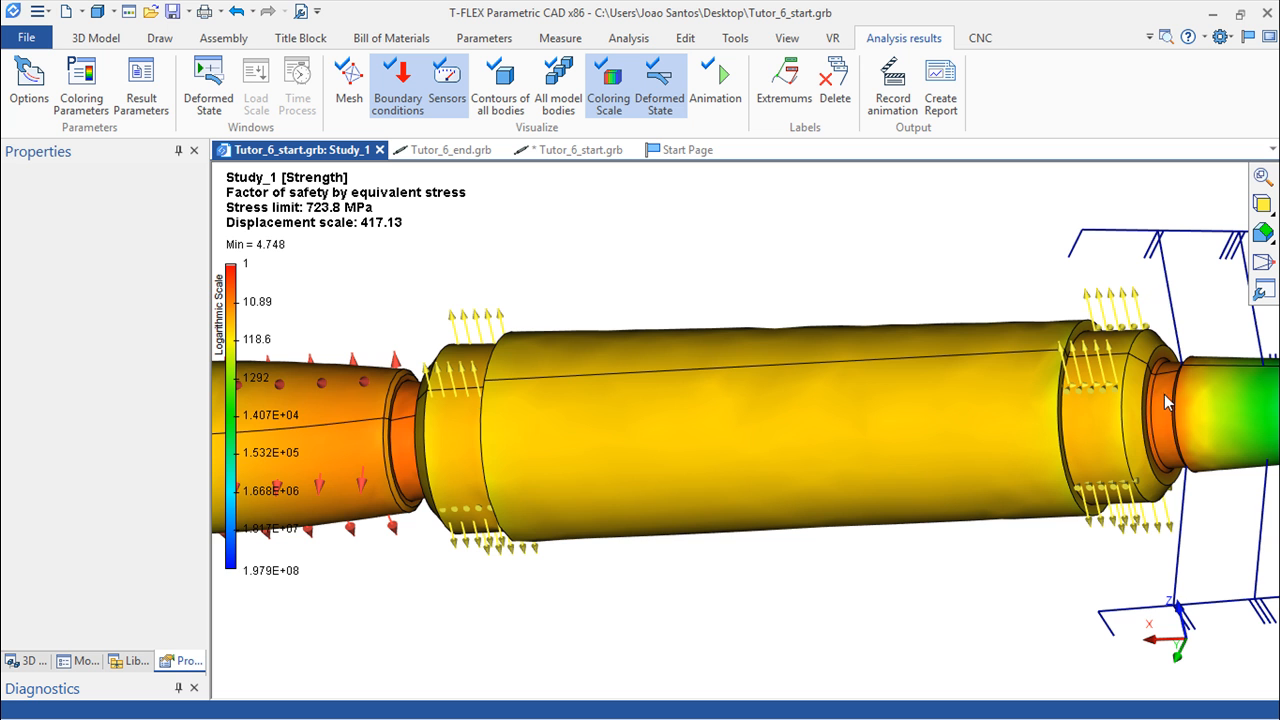
{"action": "left_click_drag", "start_coordinate": [347, 474], "coordinate": [170, 368]}
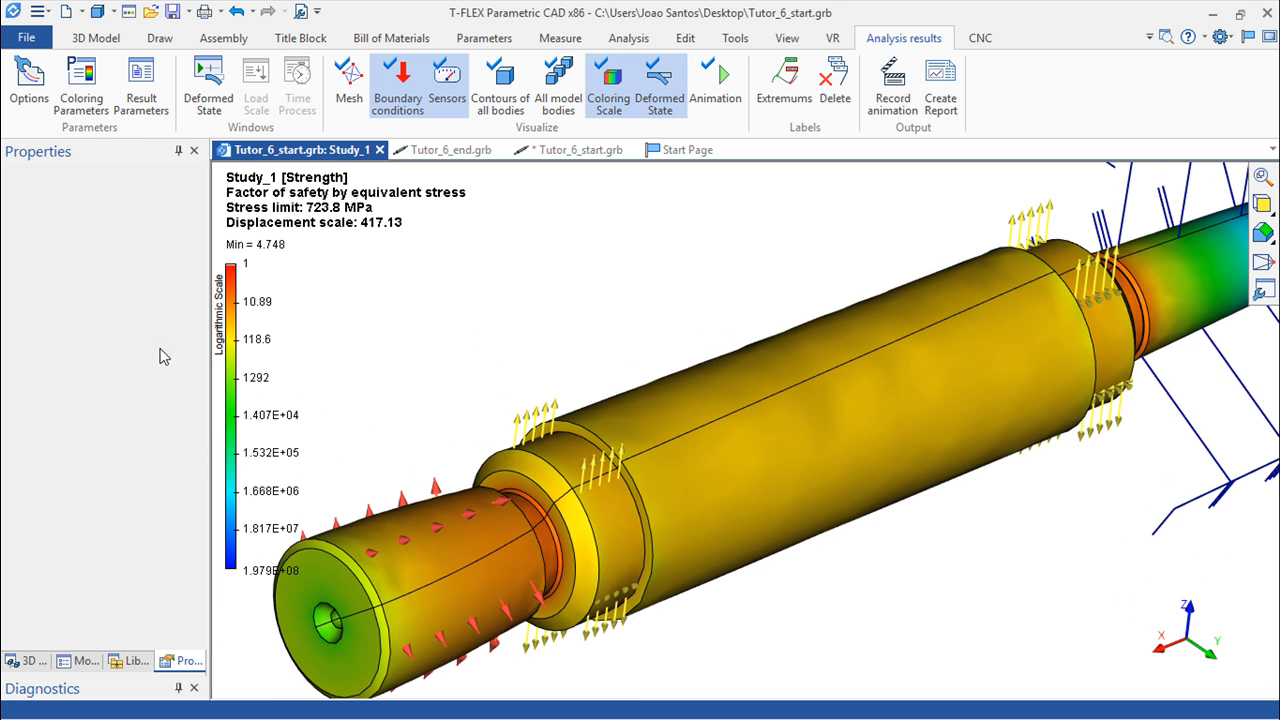
{"action": "left_click_drag", "start_coordinate": [687, 463], "coordinate": [820, 478]}
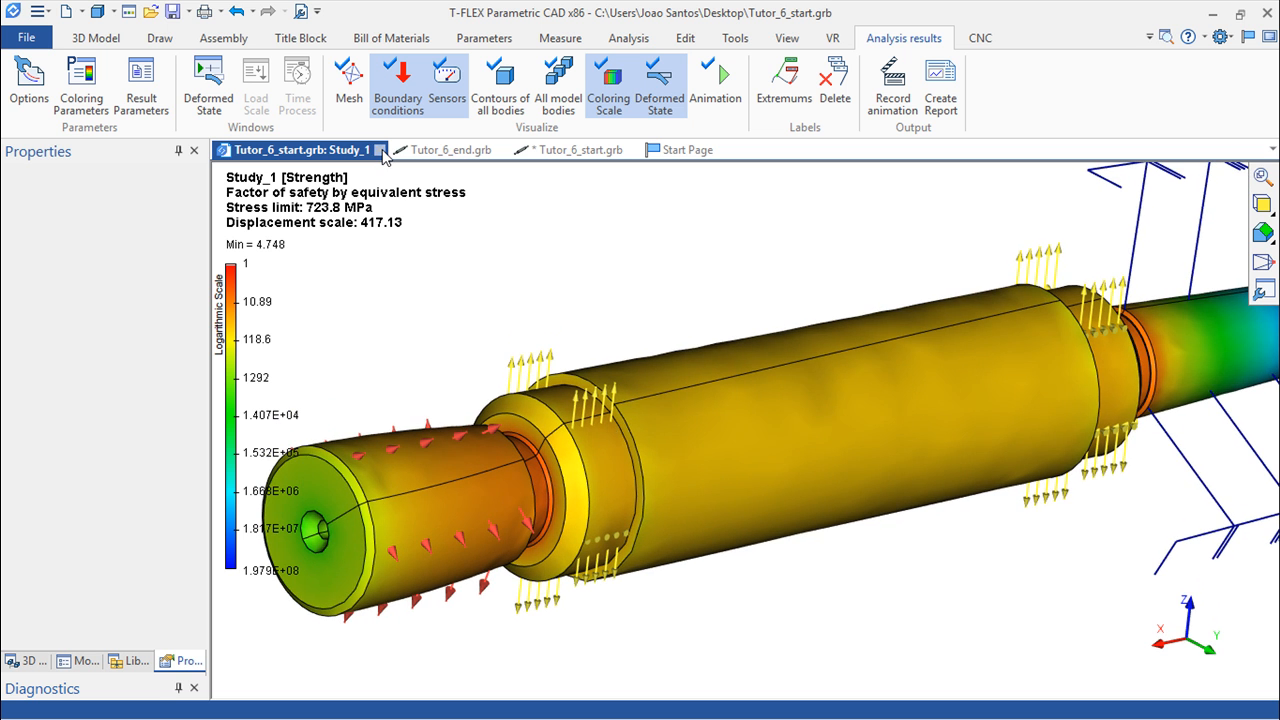
{"action": "left_click", "coordinate": [381, 150]}
{"action": "middle_click_drag", "start_coordinate": [690, 396], "coordinate": [708, 326]}
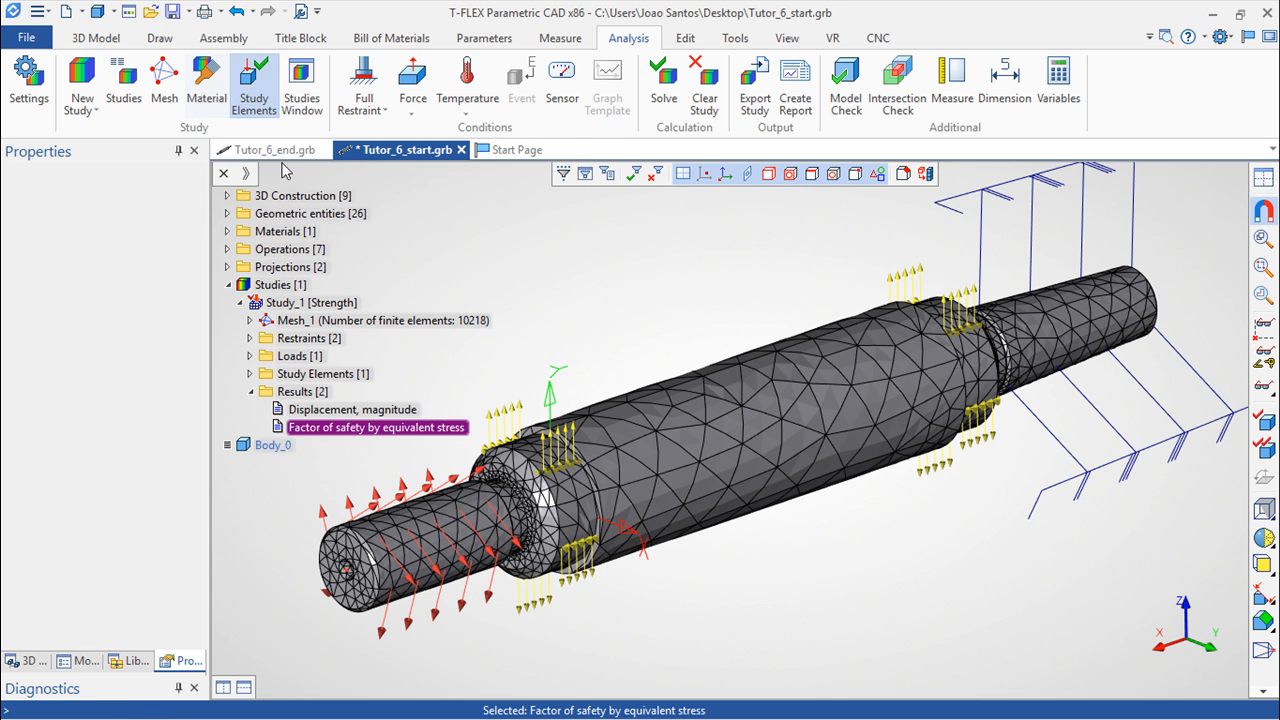
Define the shaft's material by study, with a fatigue law loaded from the Steel Alloy.tflaw S-N curve file.
{"action": "left_click", "coordinate": [207, 88]}
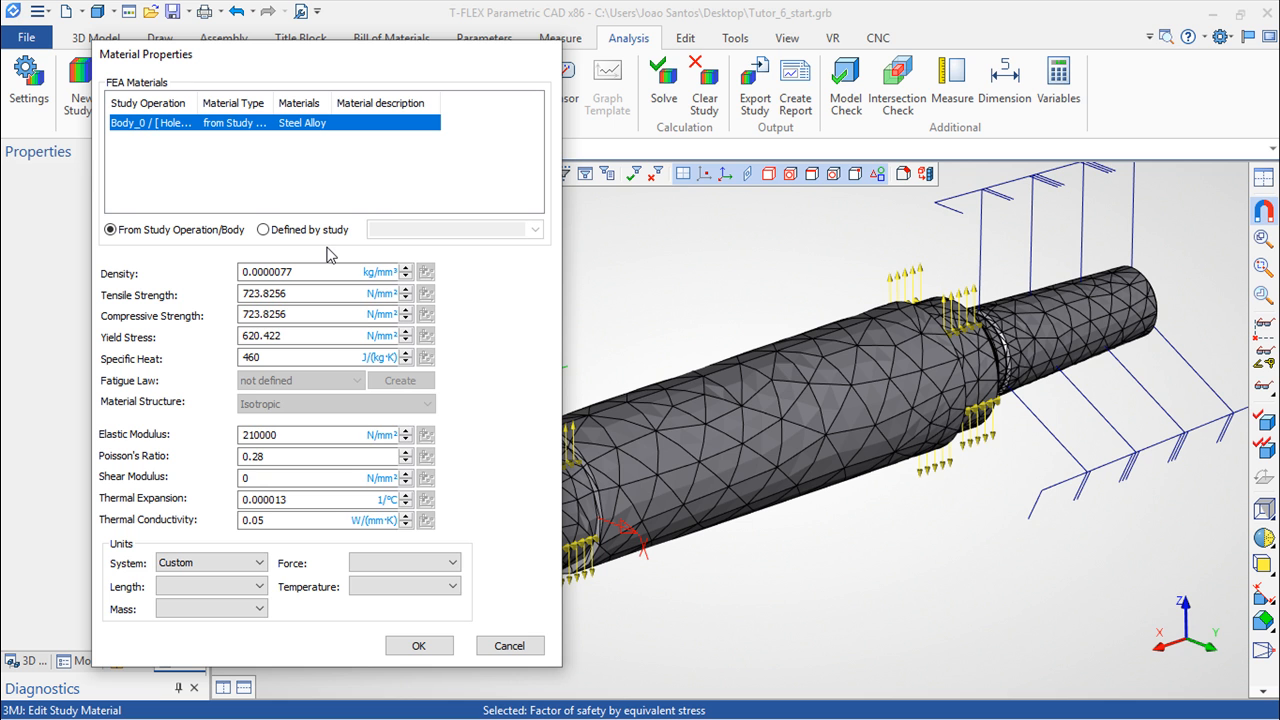
{"action": "left_click", "coordinate": [263, 230]}
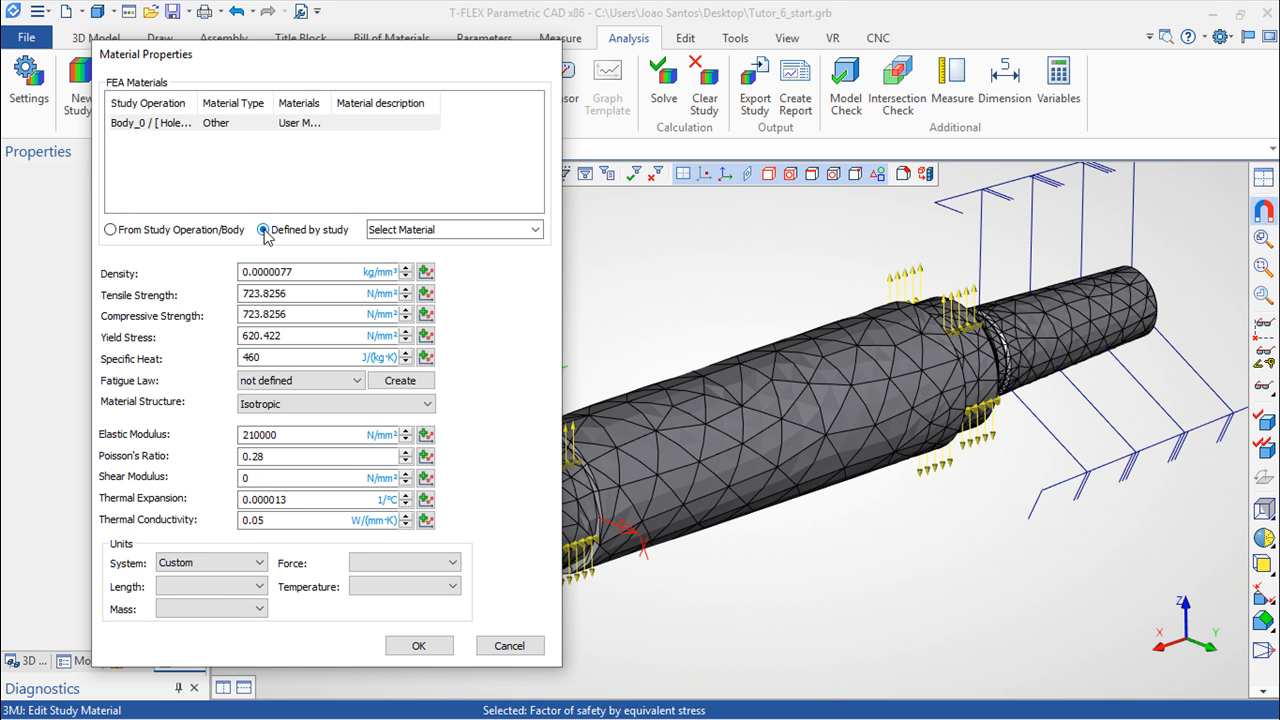
{"action": "left_click", "coordinate": [400, 383]}
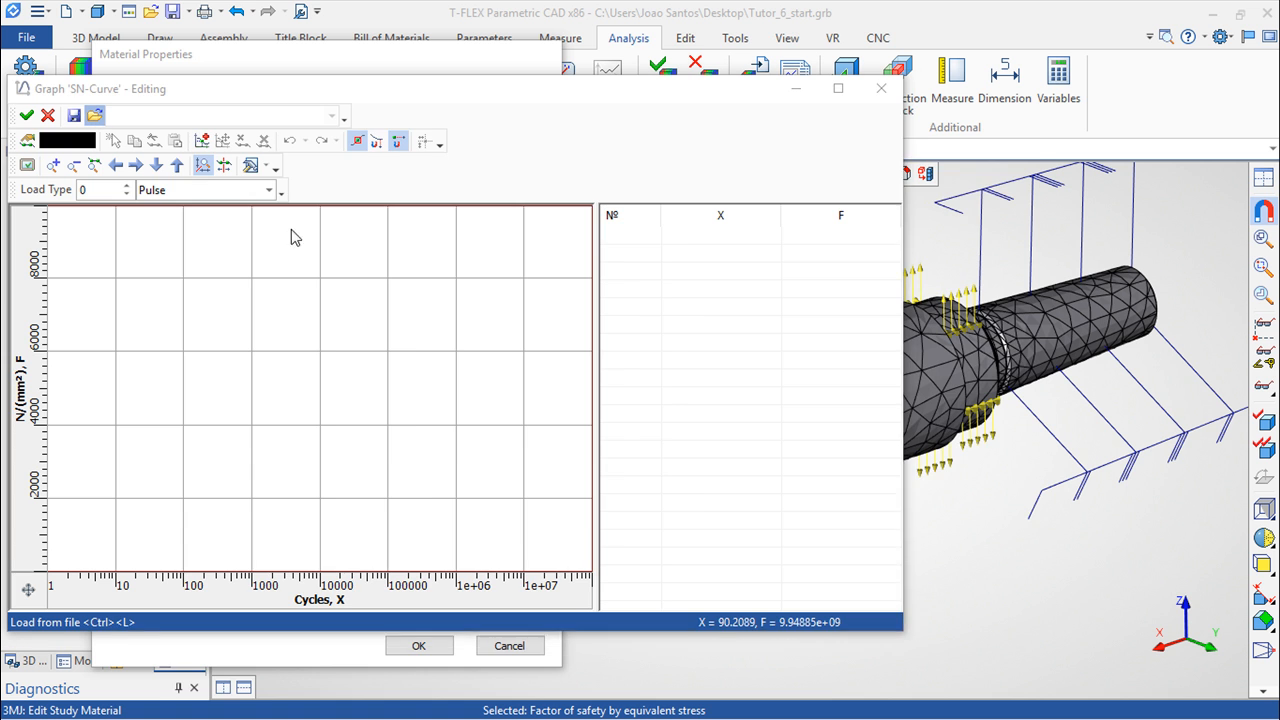
{"action": "left_click", "coordinate": [107, 123]}
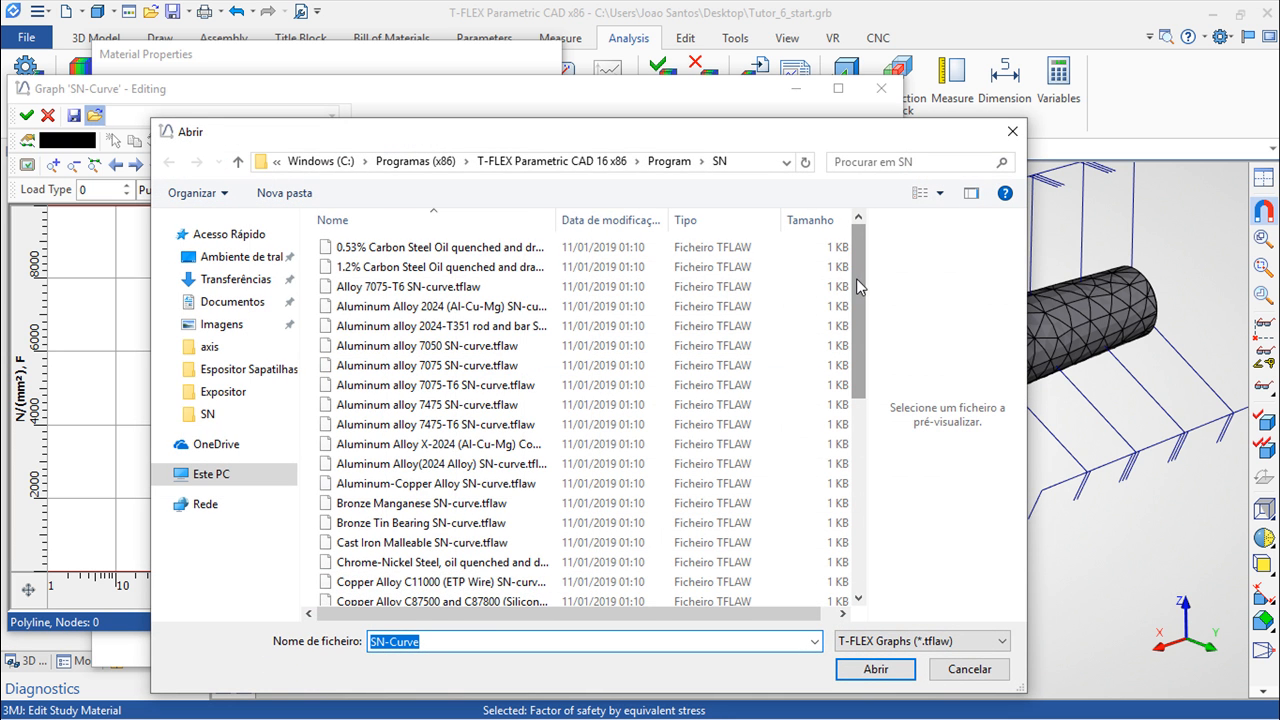
{"action": "left_click_drag", "start_coordinate": [856, 278], "coordinate": [857, 494]}
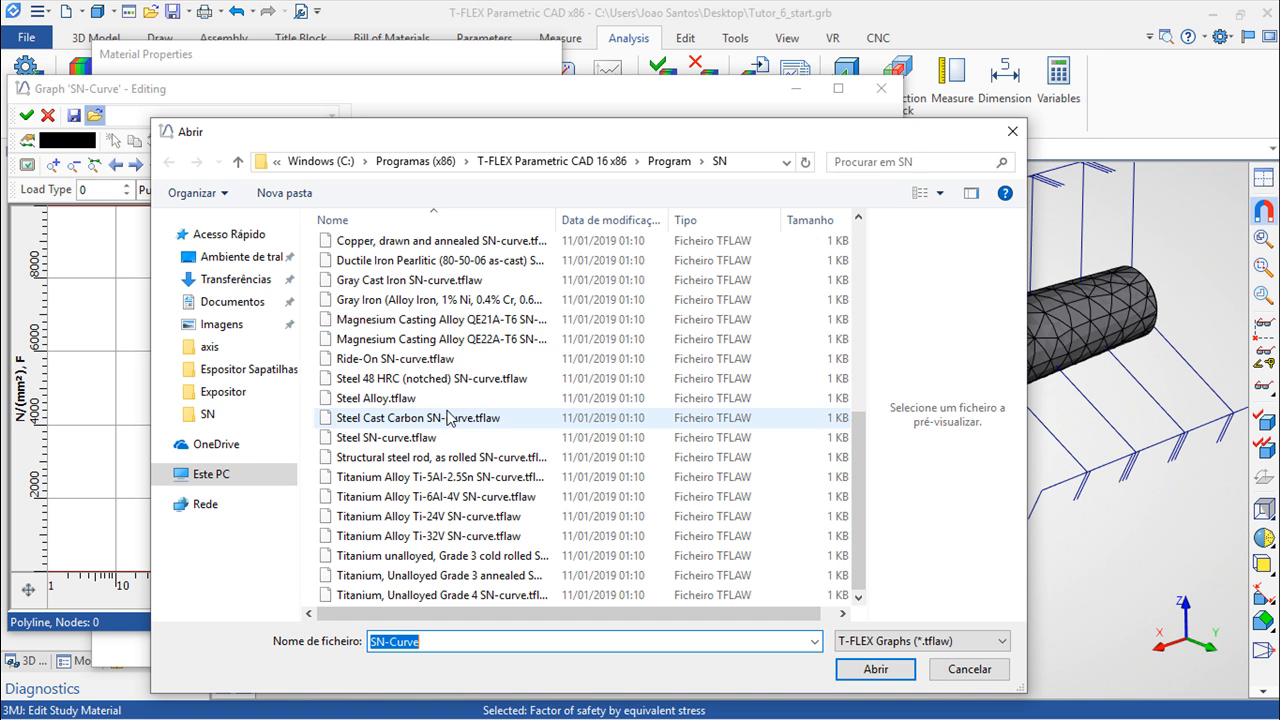
{"action": "left_click", "coordinate": [383, 399]}
{"action": "left_click", "coordinate": [882, 677]}
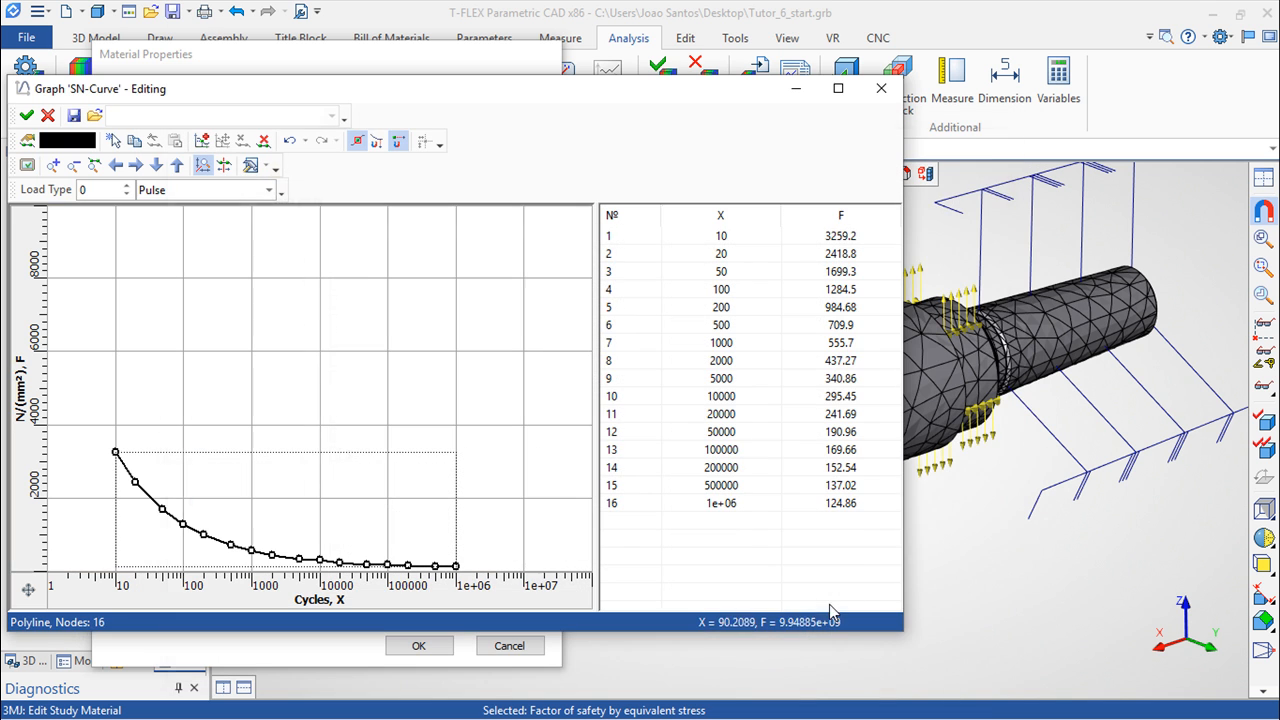
{"action": "left_click", "coordinate": [27, 116]}
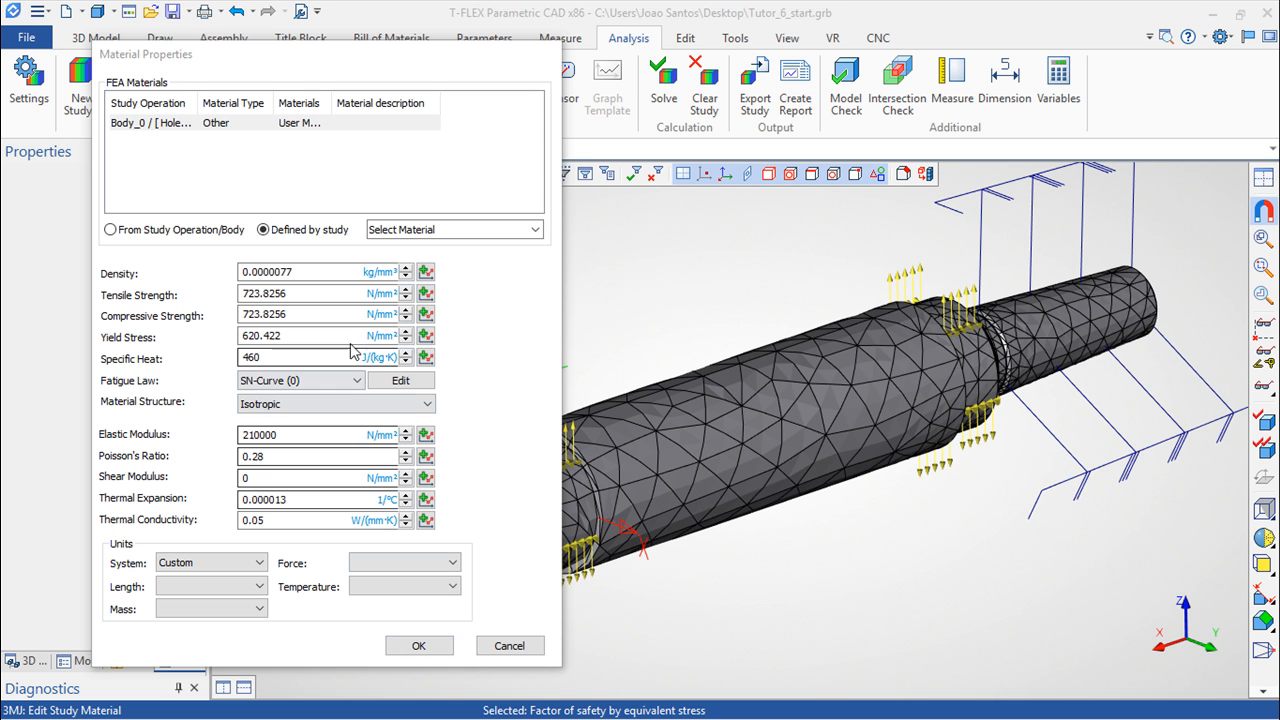
{"action": "left_click", "coordinate": [420, 645]}
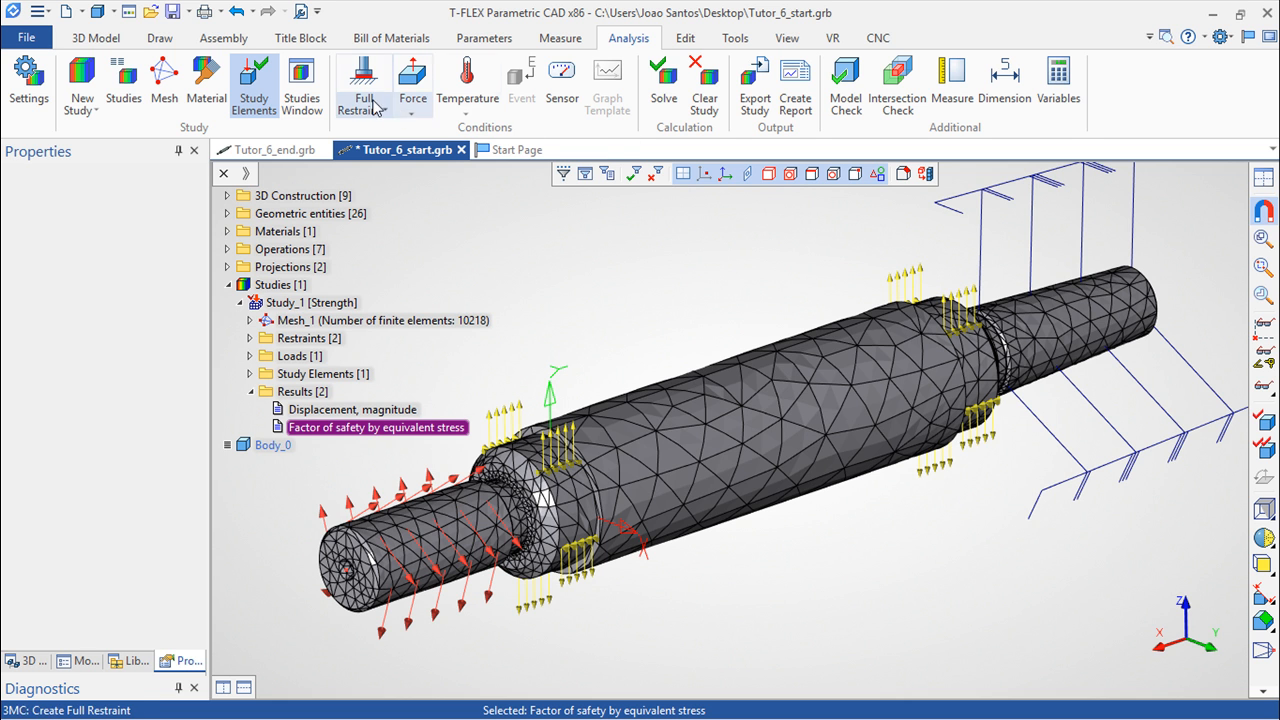
Create a new study of type Fatigue.
{"action": "left_click", "coordinate": [95, 112]}
{"action": "left_click", "coordinate": [122, 130]}
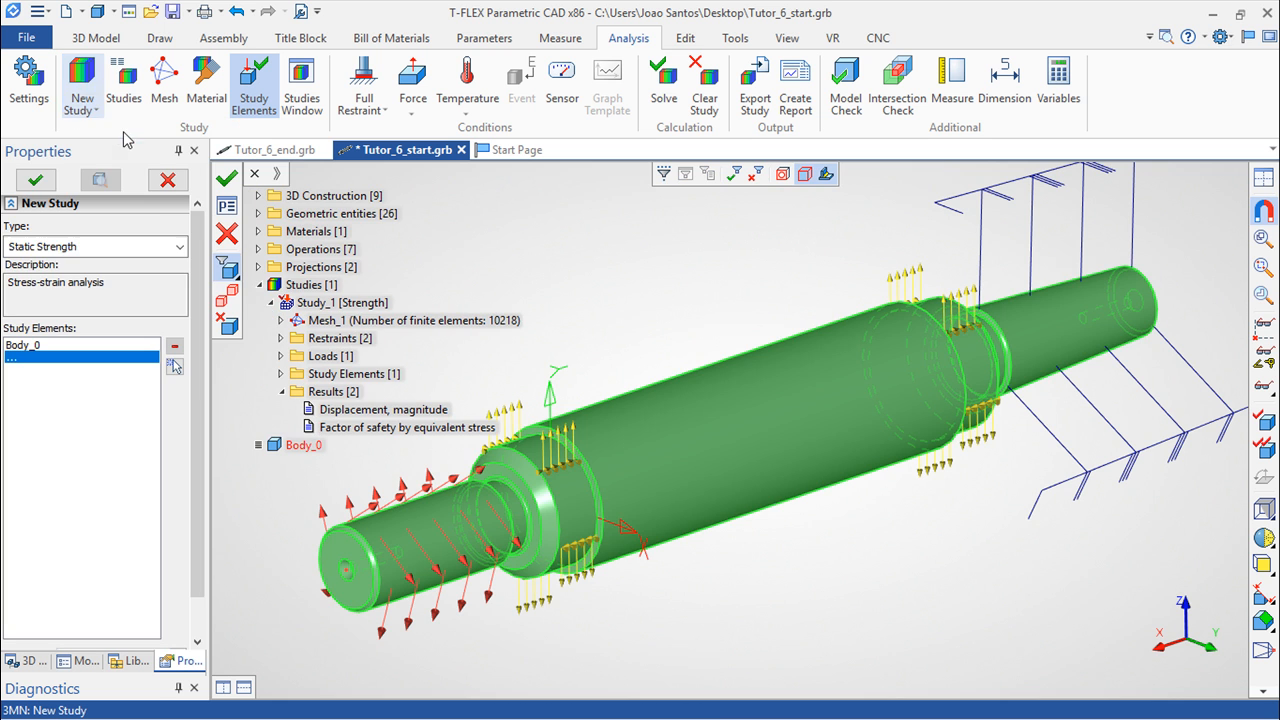
{"action": "left_click", "coordinate": [178, 246]}
{"action": "left_click", "coordinate": [51, 313]}
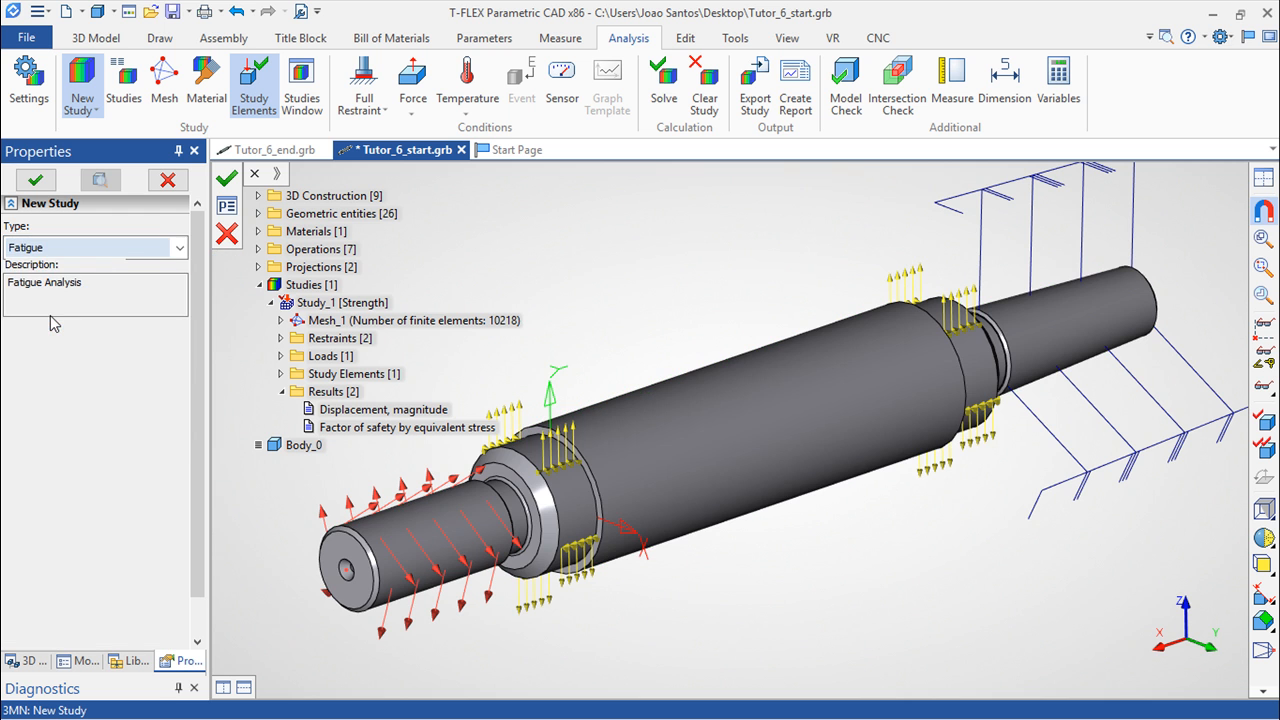
{"action": "left_click", "coordinate": [227, 179]}
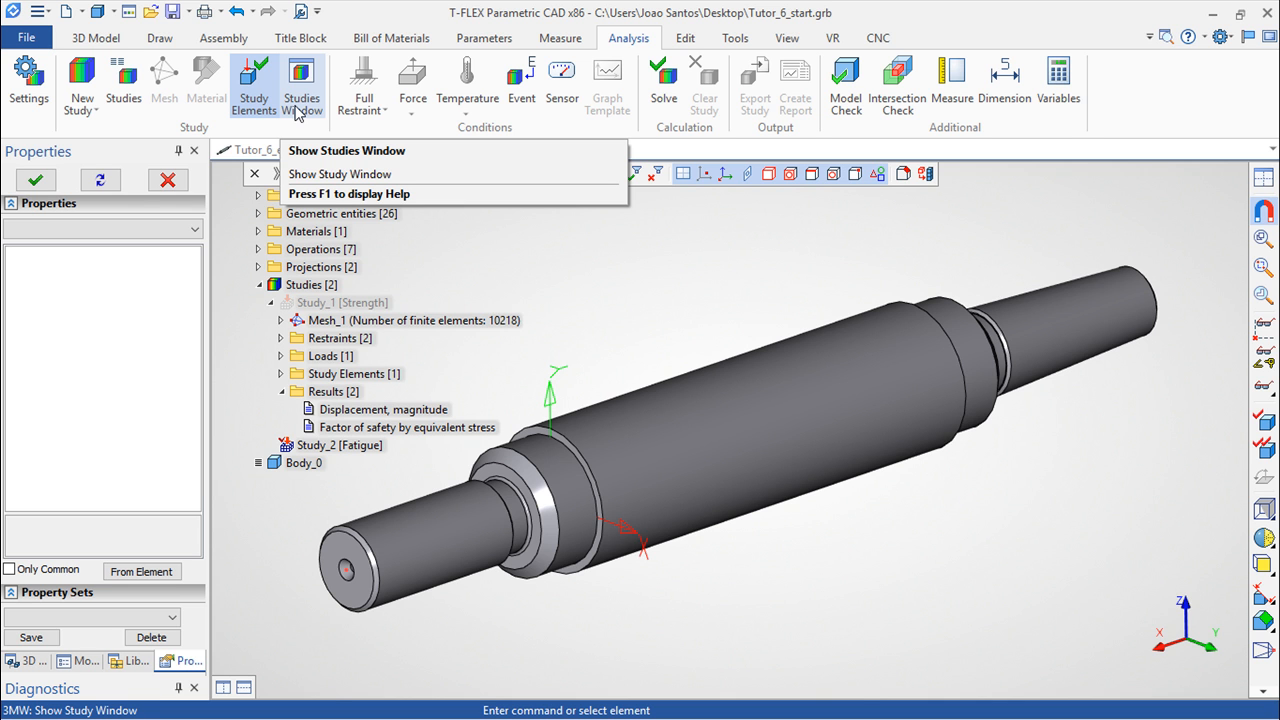
Create a fatigue event based on static study Study_1 with 15000 cycles, Symmetric load type and No Correction.
{"action": "left_click", "coordinate": [528, 84]}
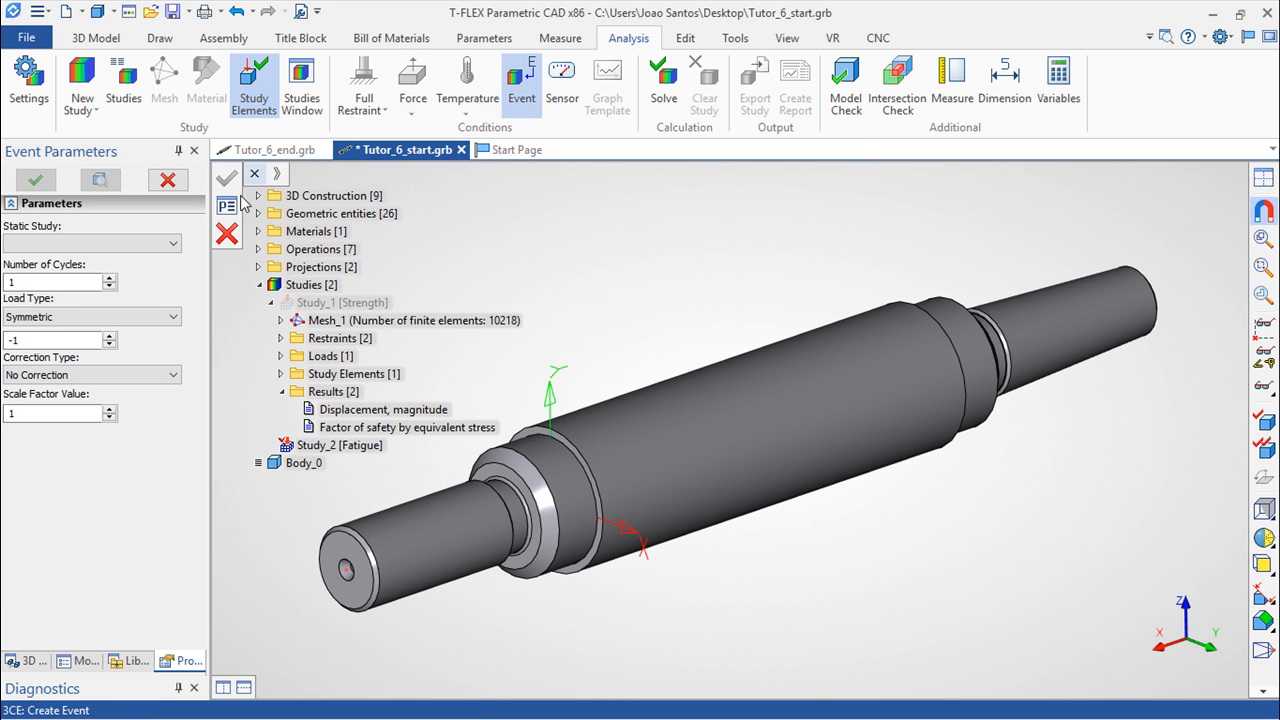
{"action": "left_click", "coordinate": [172, 243]}
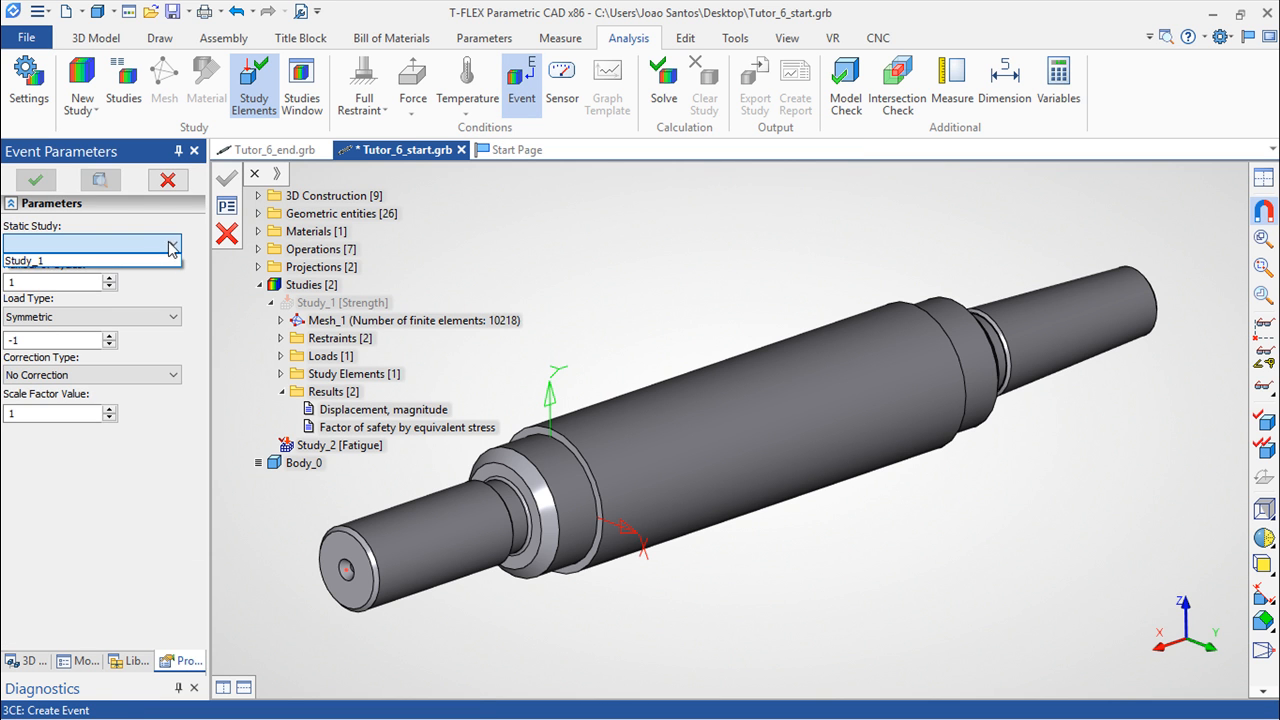
{"action": "left_click", "coordinate": [63, 261]}
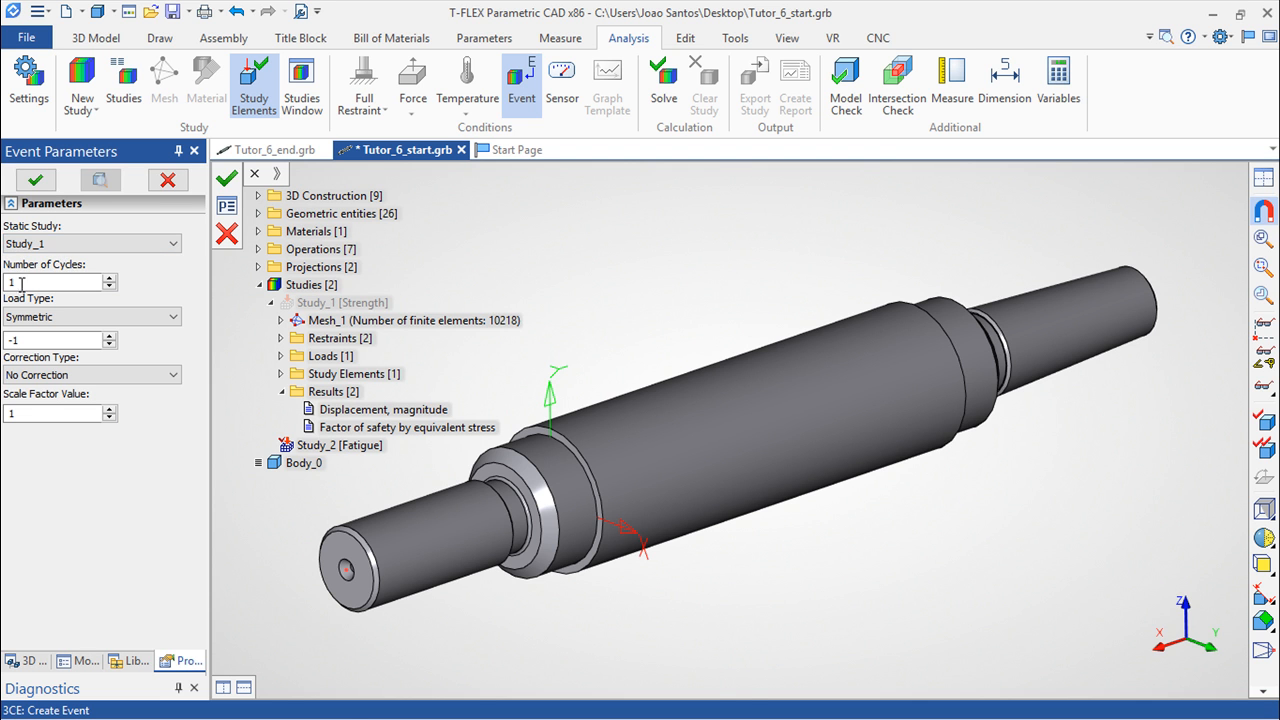
{"action": "left_click", "coordinate": [37, 282]}
{"action": "left_click", "coordinate": [176, 317]}
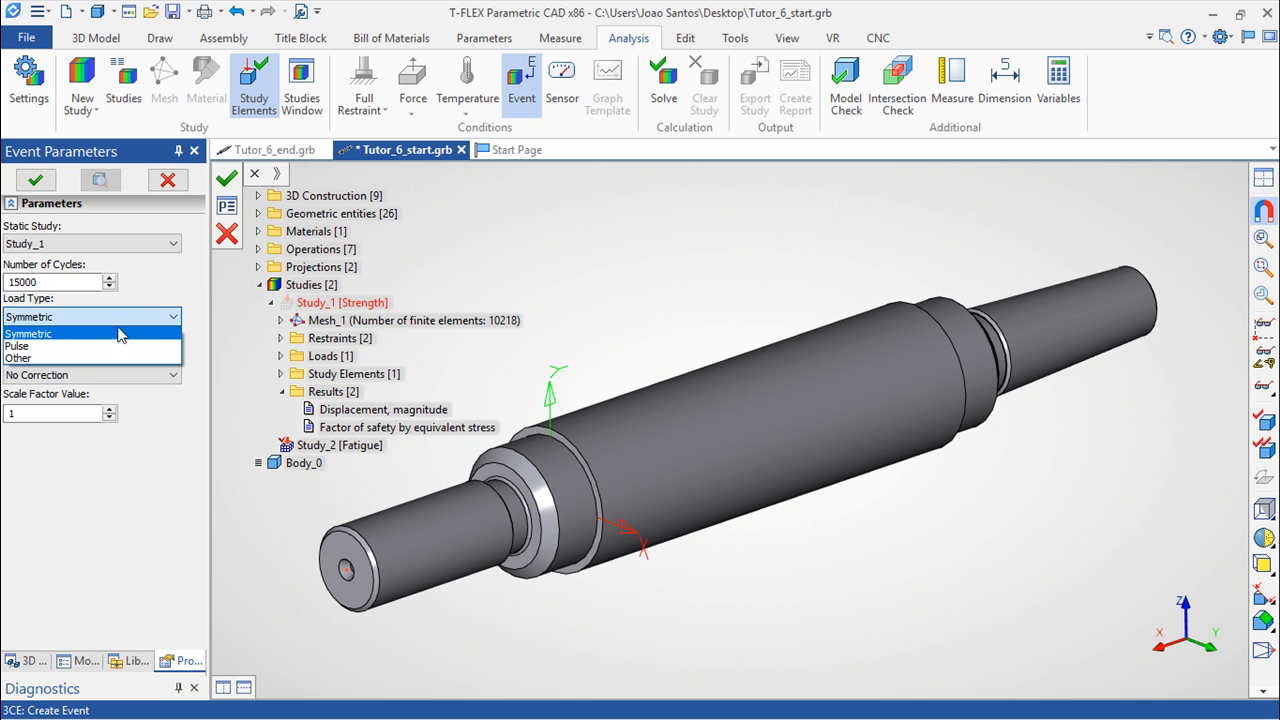
{"action": "left_click", "coordinate": [28, 334]}
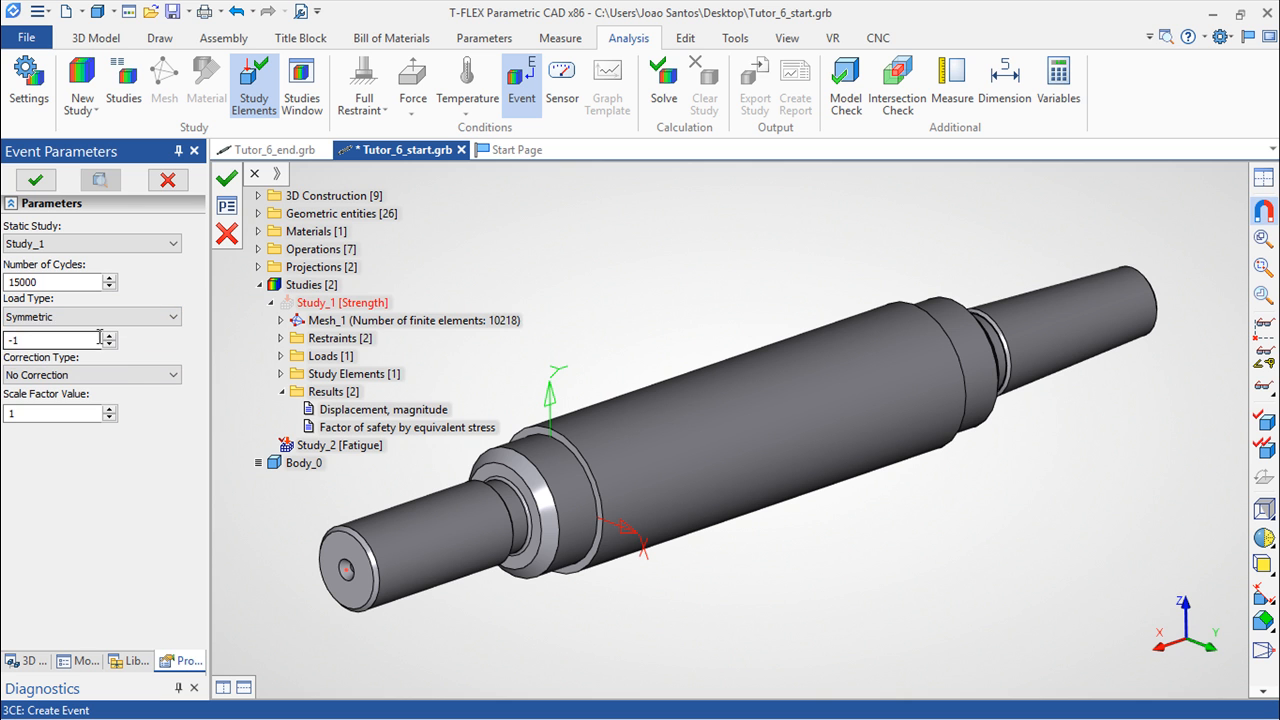
{"action": "left_click", "coordinate": [163, 374]}
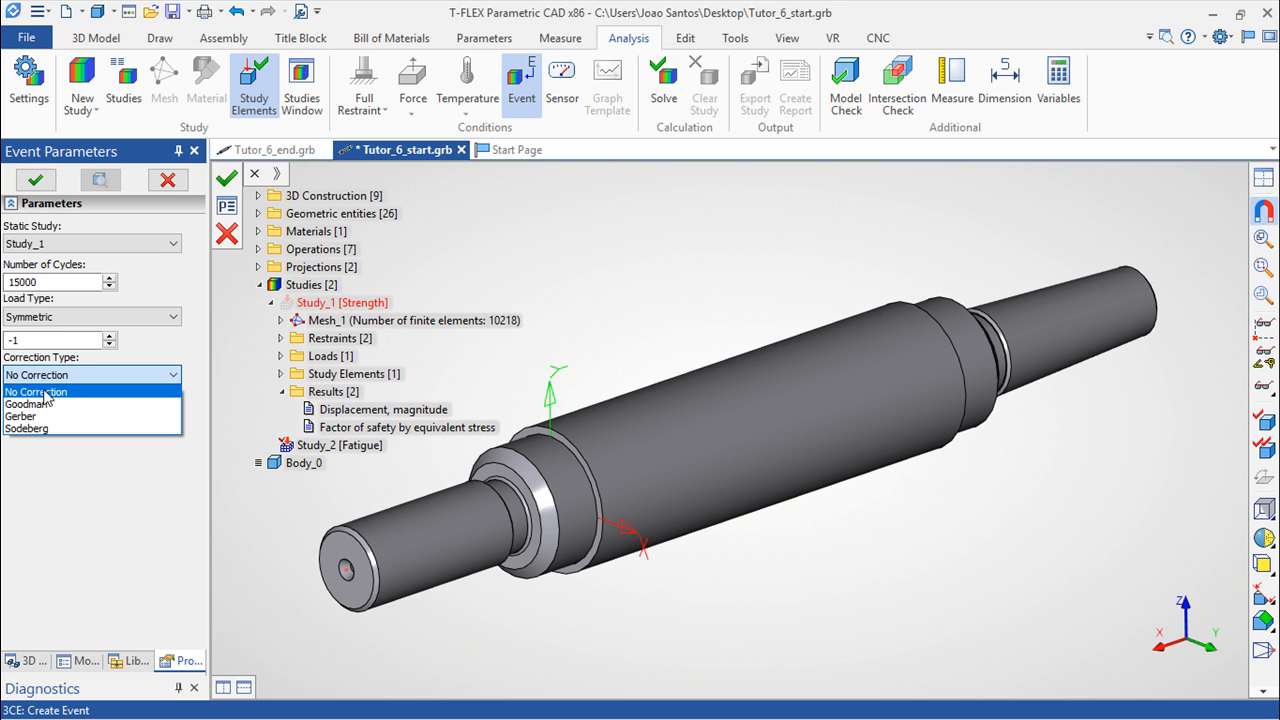
{"action": "left_click", "coordinate": [44, 392]}
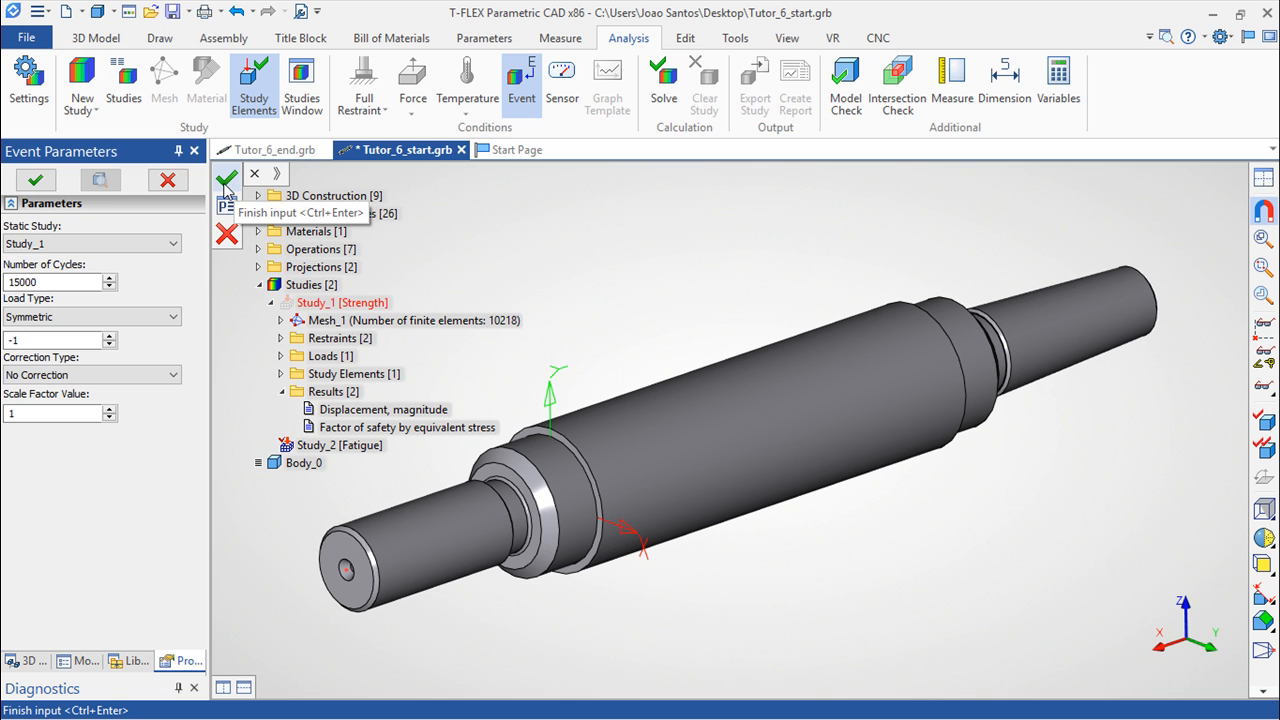
{"action": "left_click", "coordinate": [227, 180]}
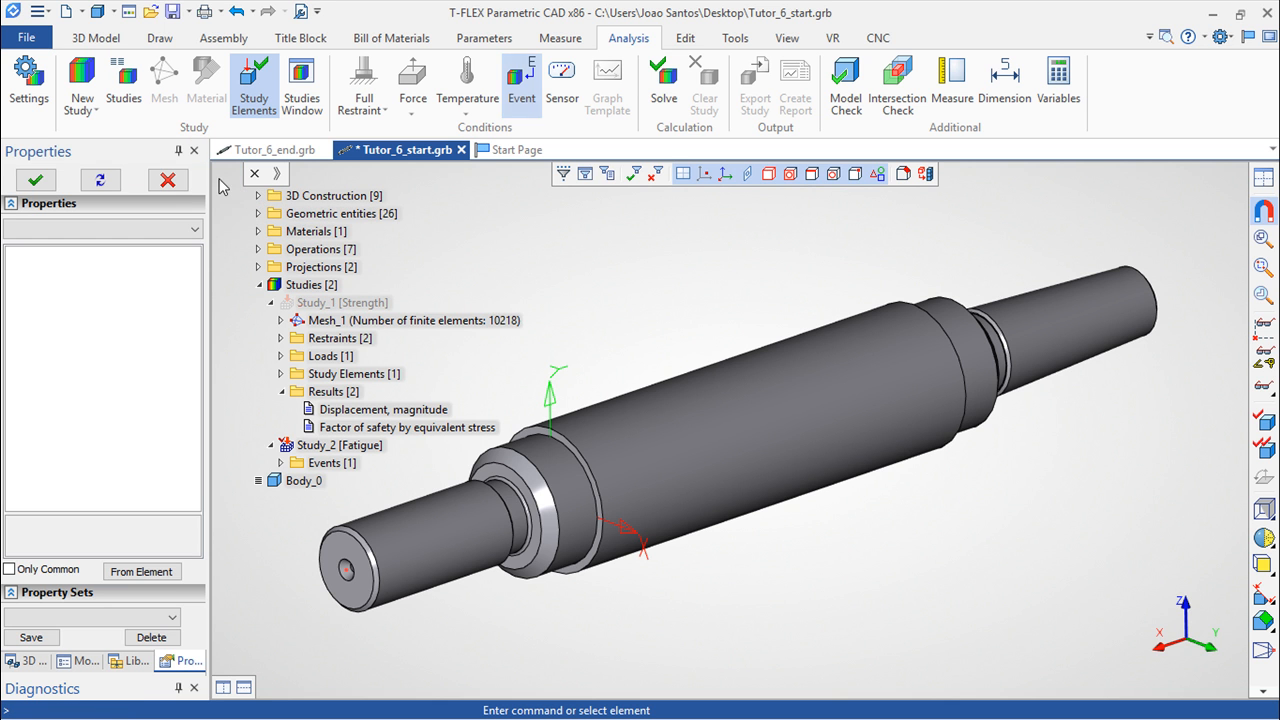
Try to solve the fatigue study Study_2 with all fatigue results selected for output.
{"action": "left_click", "coordinate": [663, 88]}
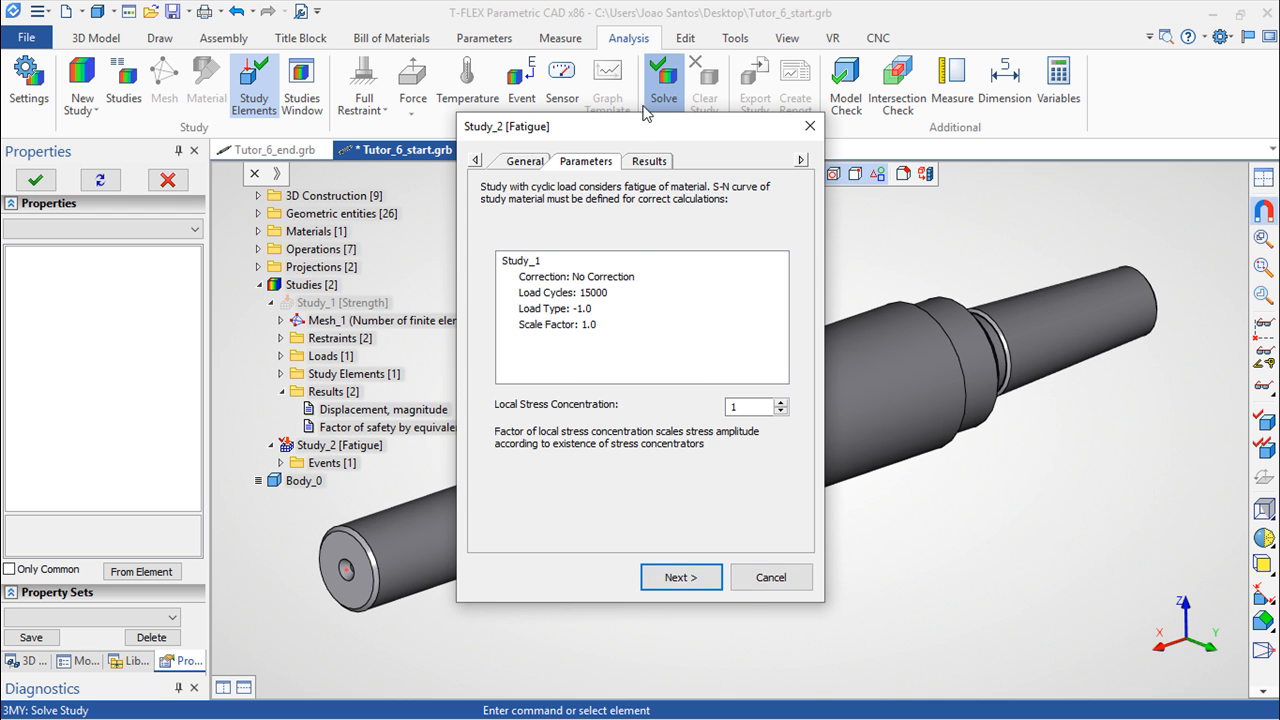
{"action": "left_click", "coordinate": [650, 162]}
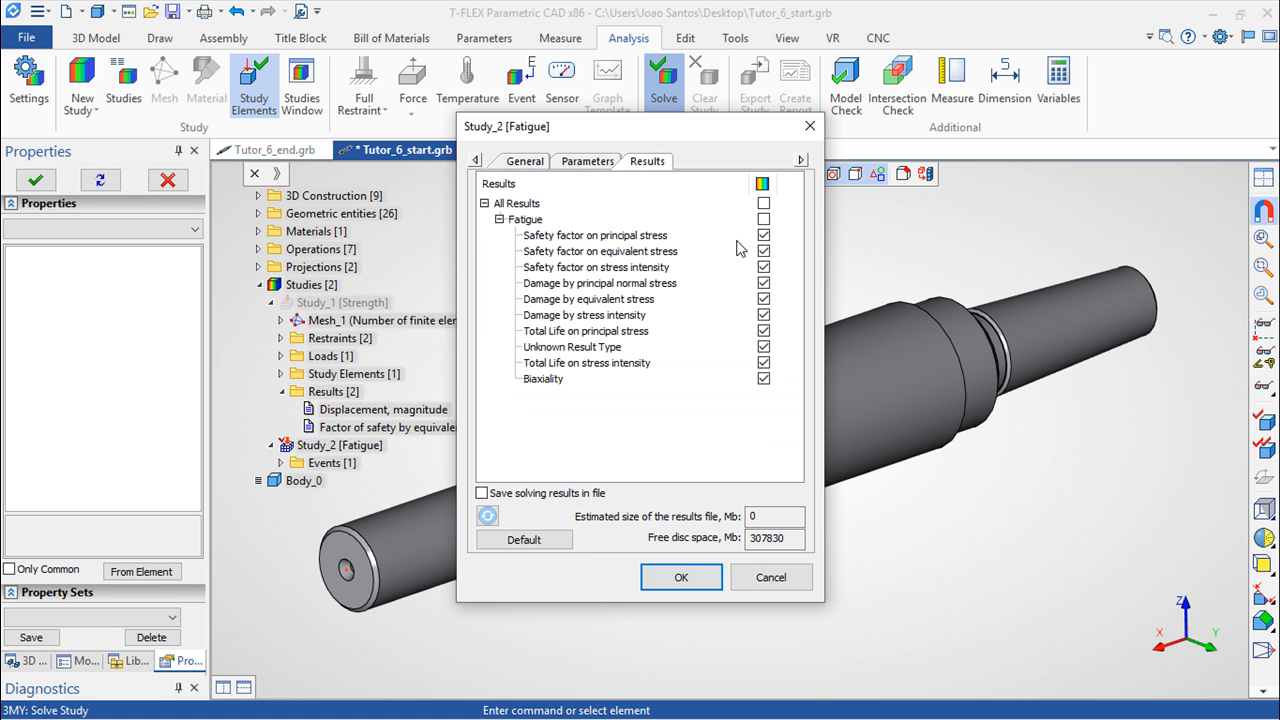
{"action": "left_click", "coordinate": [764, 204]}
{"action": "left_click", "coordinate": [684, 576]}
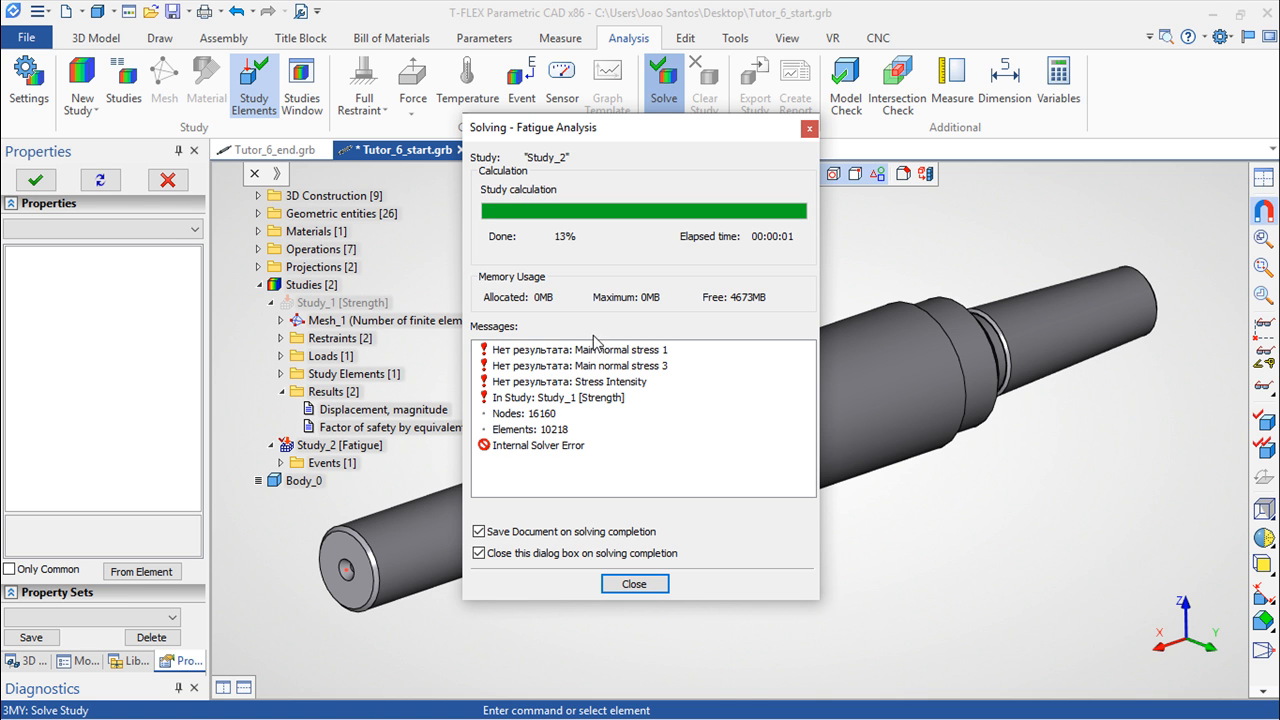
{"action": "left_click", "coordinate": [636, 585]}
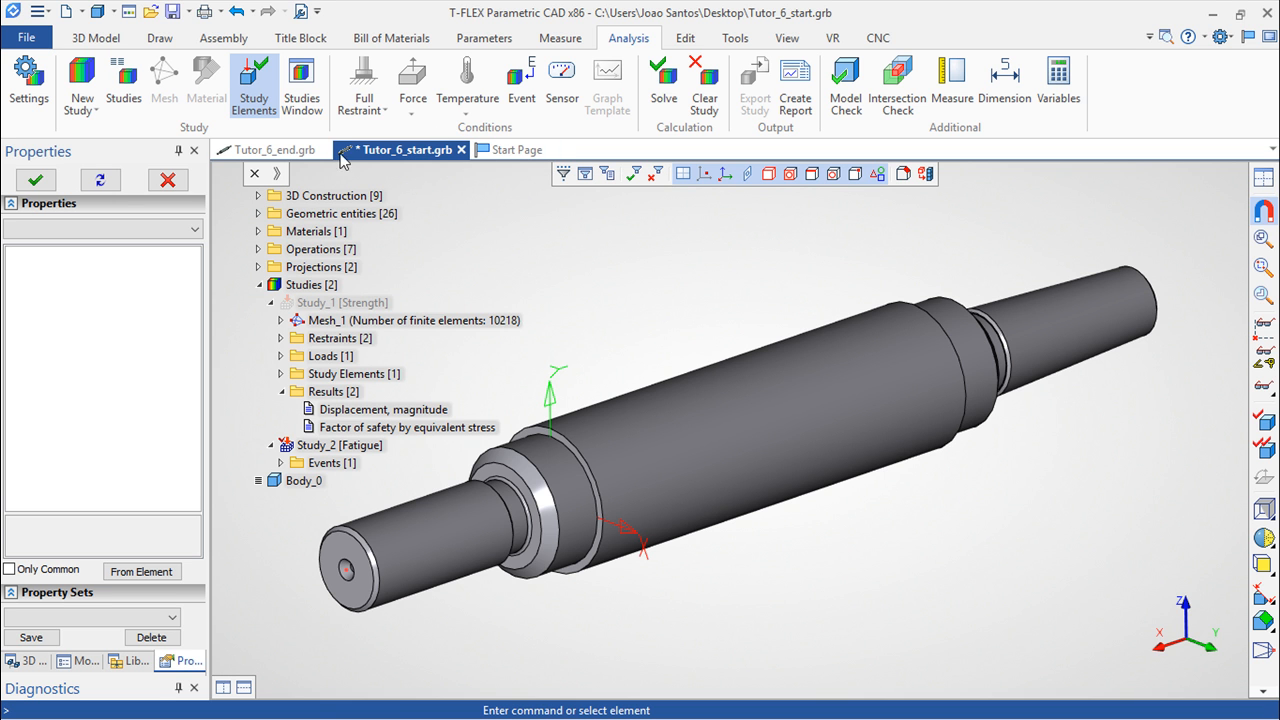
Switch to the Tutor_6_end.grb document containing the Study_2_0 fatigue results.
{"action": "left_click", "coordinate": [277, 152]}
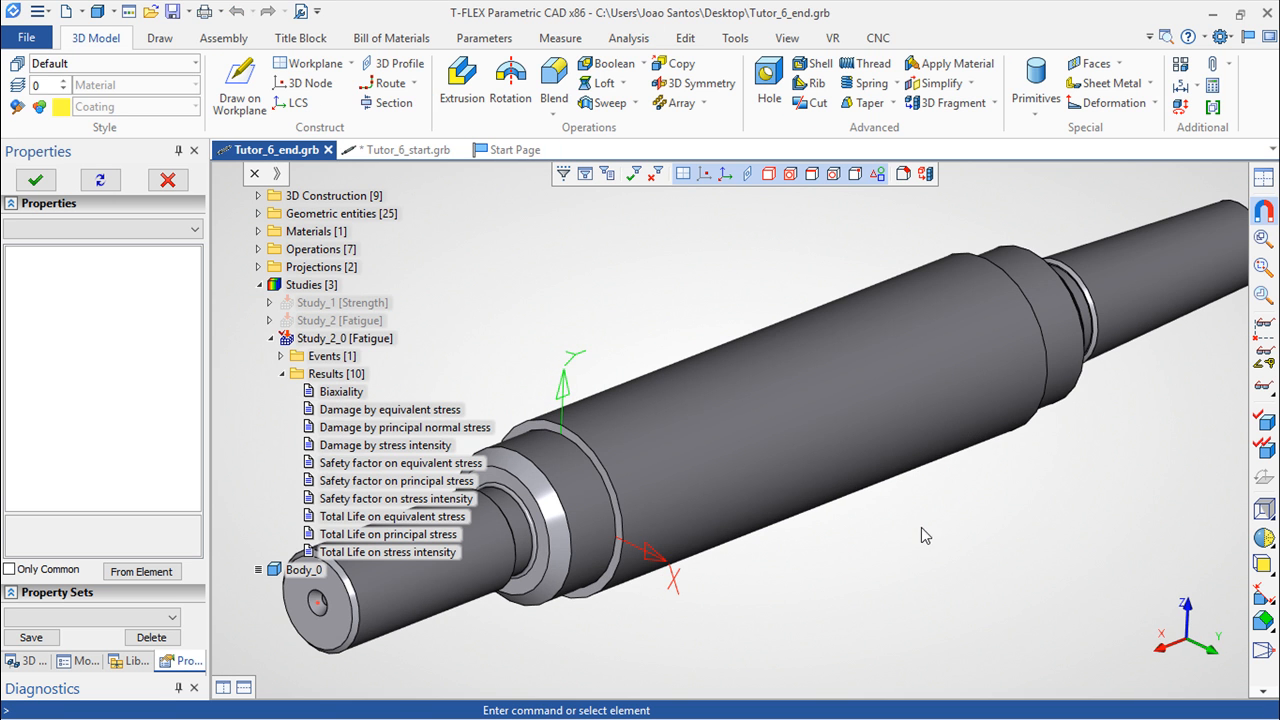
{"action": "scroll", "coordinate": [921, 527], "scroll_direction": "down", "scroll_amount": 2}
{"action": "middle_click_drag", "start_coordinate": [1004, 510], "coordinate": [1036, 508]}
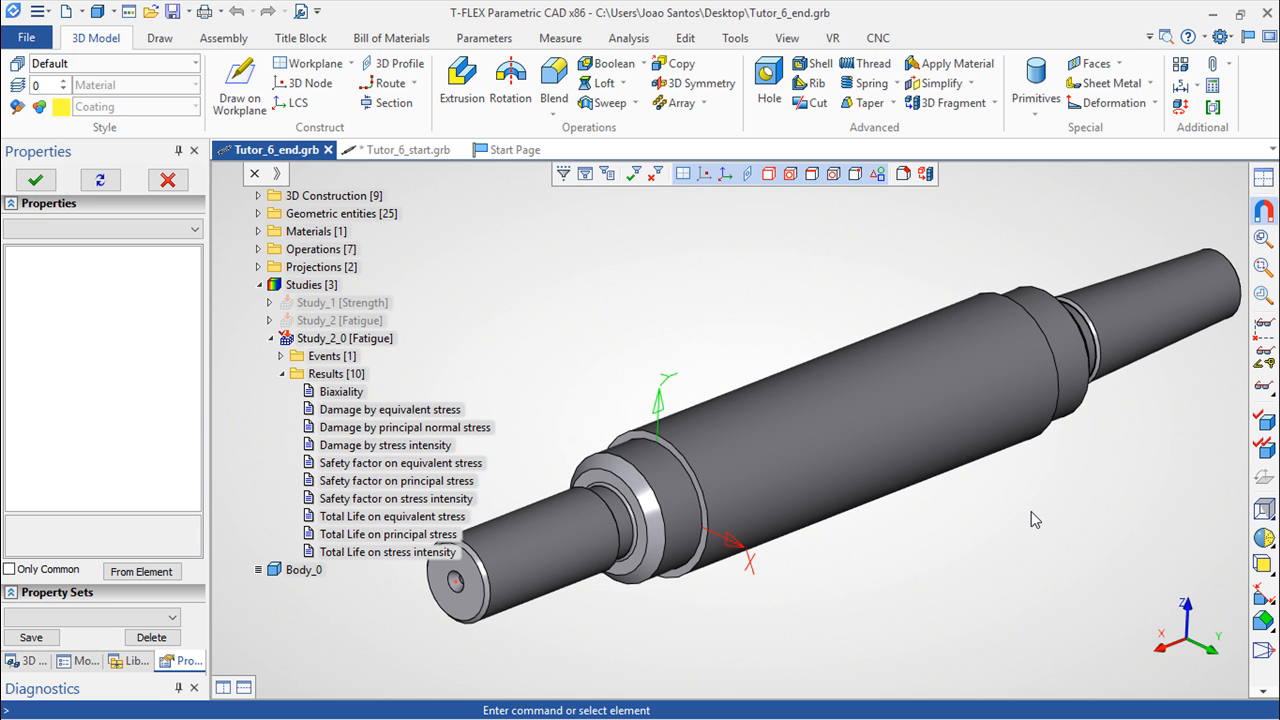
Open the Biaxiality result of Study_2_0, examine its distribution along the shaft, and close the results window.
{"action": "double_click", "coordinate": [341, 392]}
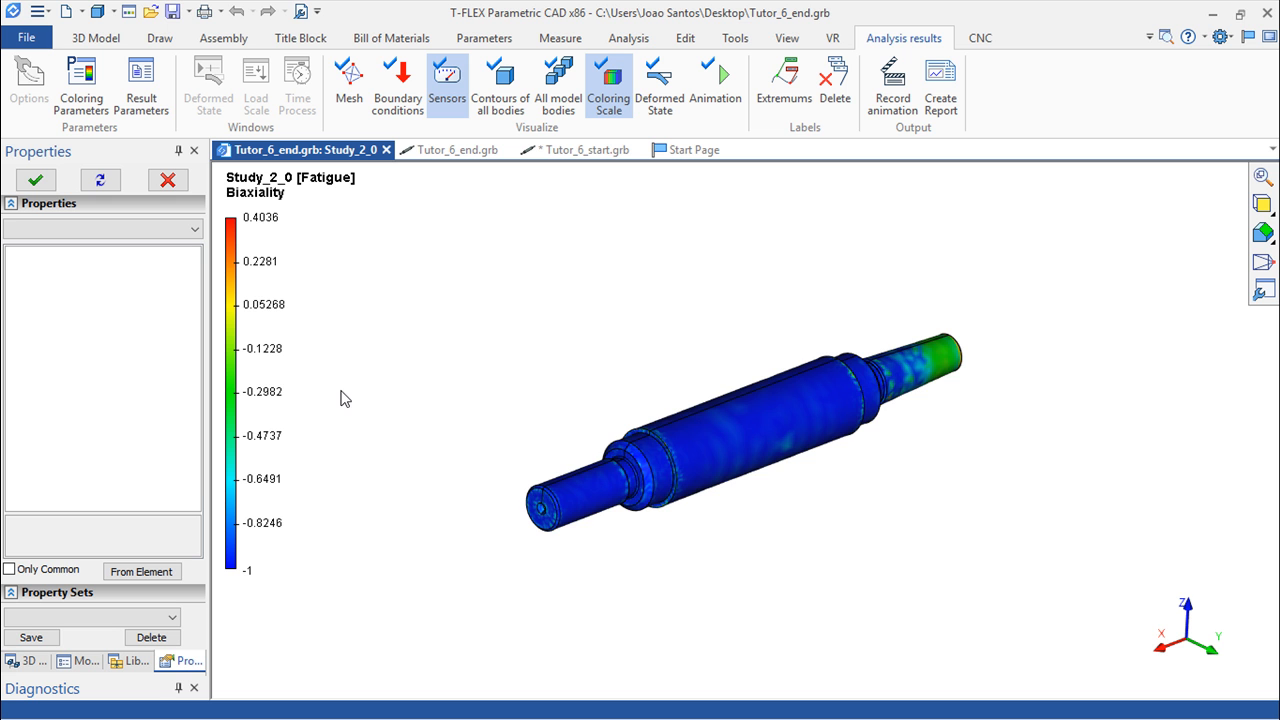
{"action": "scroll", "coordinate": [397, 386], "scroll_direction": "up", "scroll_amount": 3}
{"action": "middle_click_drag", "start_coordinate": [792, 393], "coordinate": [690, 364]}
{"action": "scroll", "coordinate": [714, 360], "scroll_direction": "up", "scroll_amount": 3}
{"action": "middle_click_drag", "start_coordinate": [772, 360], "coordinate": [742, 312]}
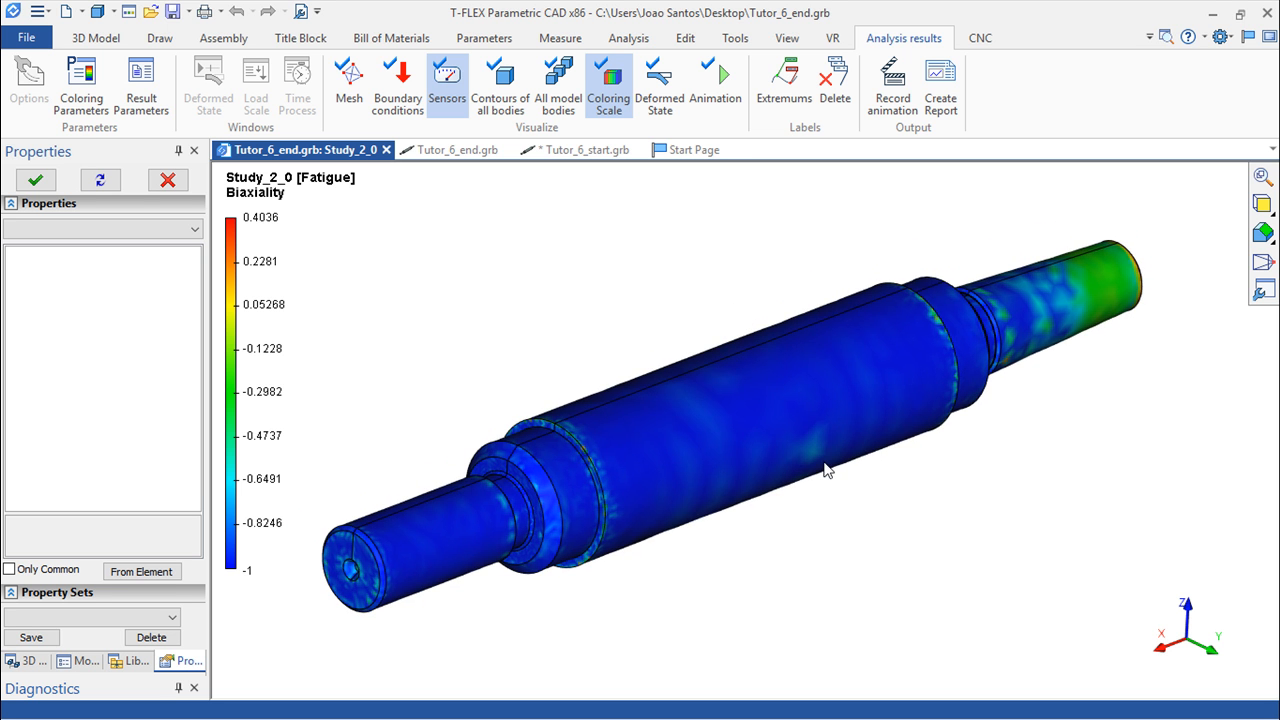
{"action": "middle_click_drag", "start_coordinate": [803, 517], "coordinate": [624, 449]}
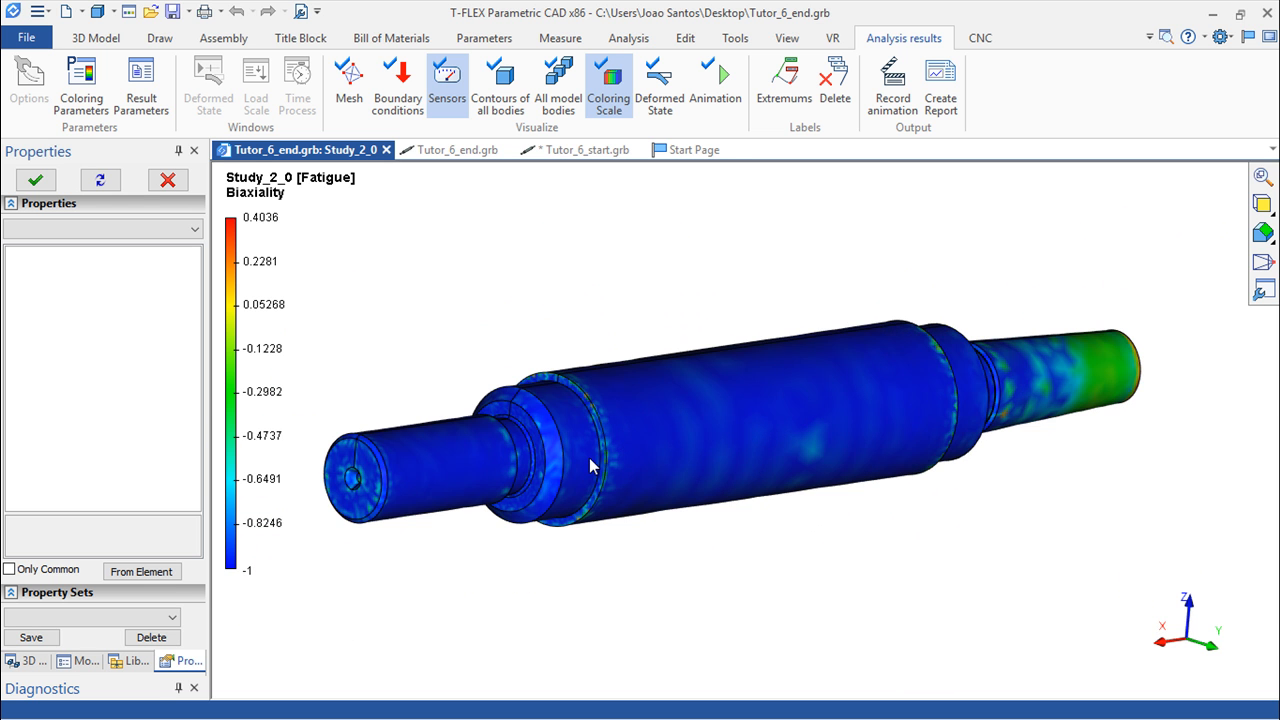
{"action": "left_click", "coordinate": [386, 149]}
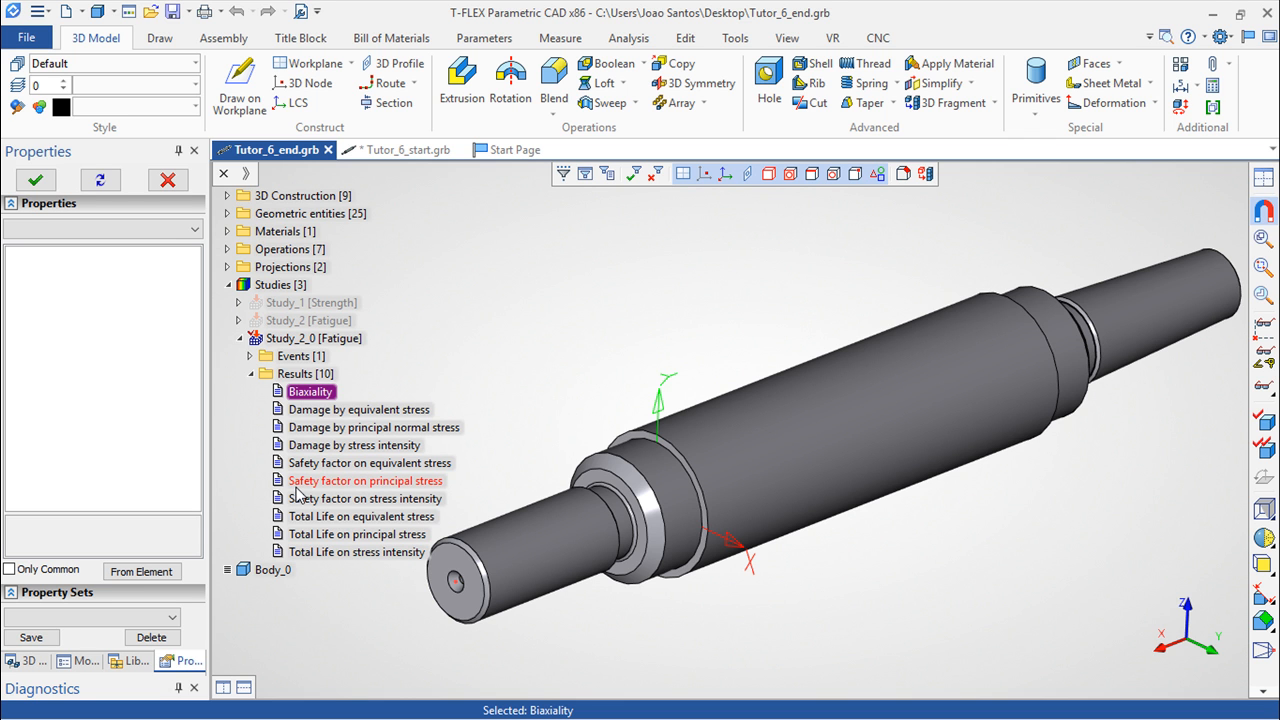
Open the Damage by principal normal stress result, examine the damage percentage over the shaft, and close the results window.
{"action": "double_click", "coordinate": [330, 428]}
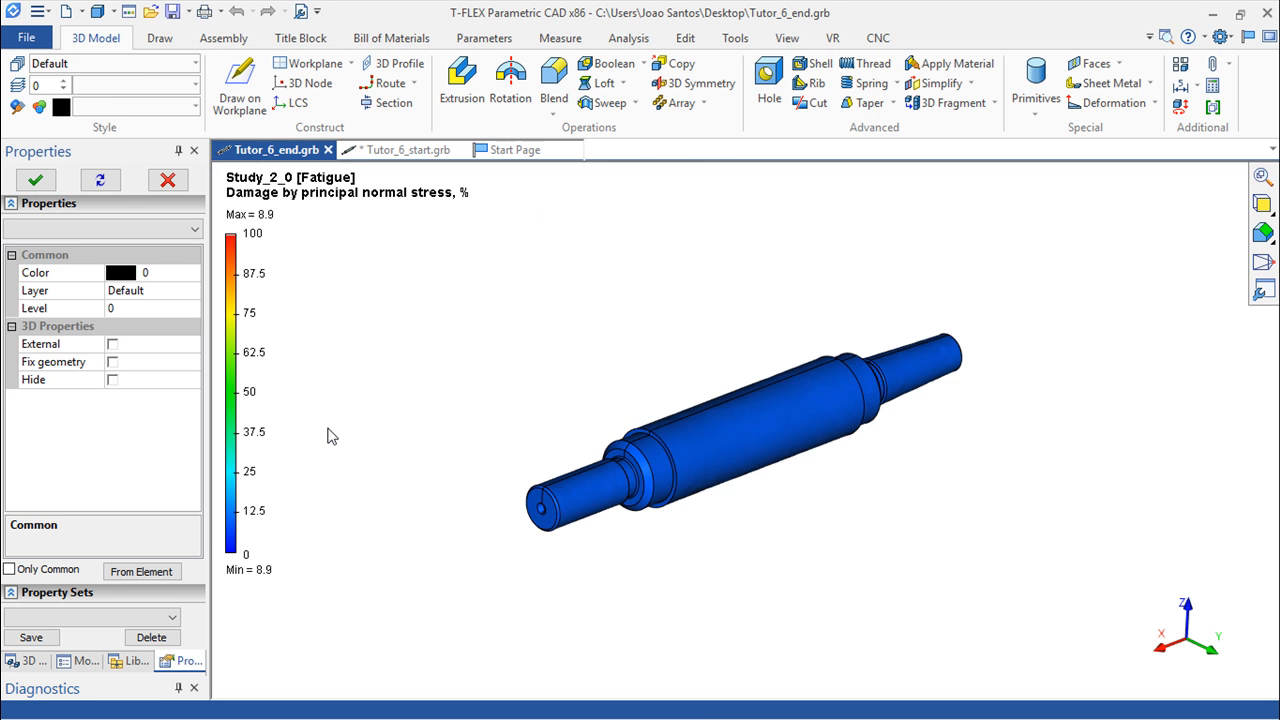
{"action": "scroll", "coordinate": [566, 417], "scroll_direction": "up", "scroll_amount": 5}
{"action": "middle_click_drag", "start_coordinate": [560, 374], "coordinate": [558, 371]}
{"action": "mouse_move", "coordinate": [771, 388]}
{"action": "left_mouse_down"}
{"action": "mouse_move", "coordinate": [423, 428]}
{"action": "mouse_move", "coordinate": [683, 403]}
{"action": "mouse_move", "coordinate": [774, 380]}
{"action": "left_mouse_up"}
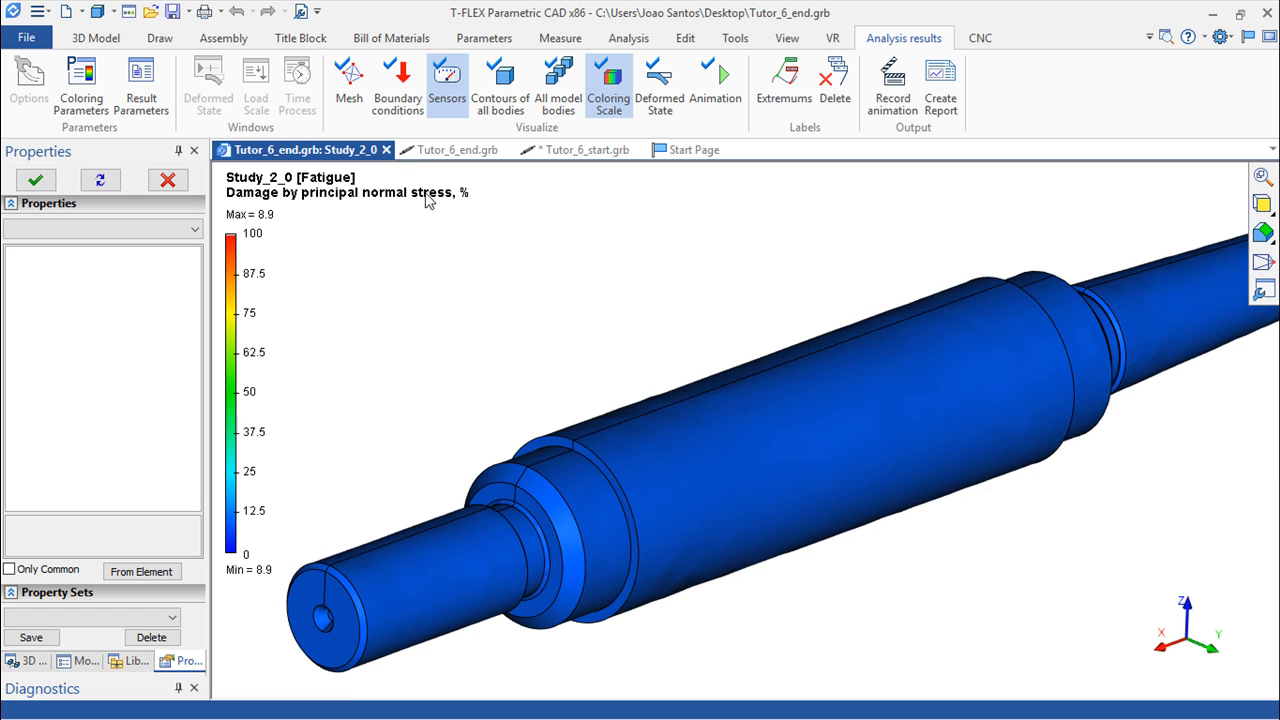
{"action": "left_click", "coordinate": [386, 149]}
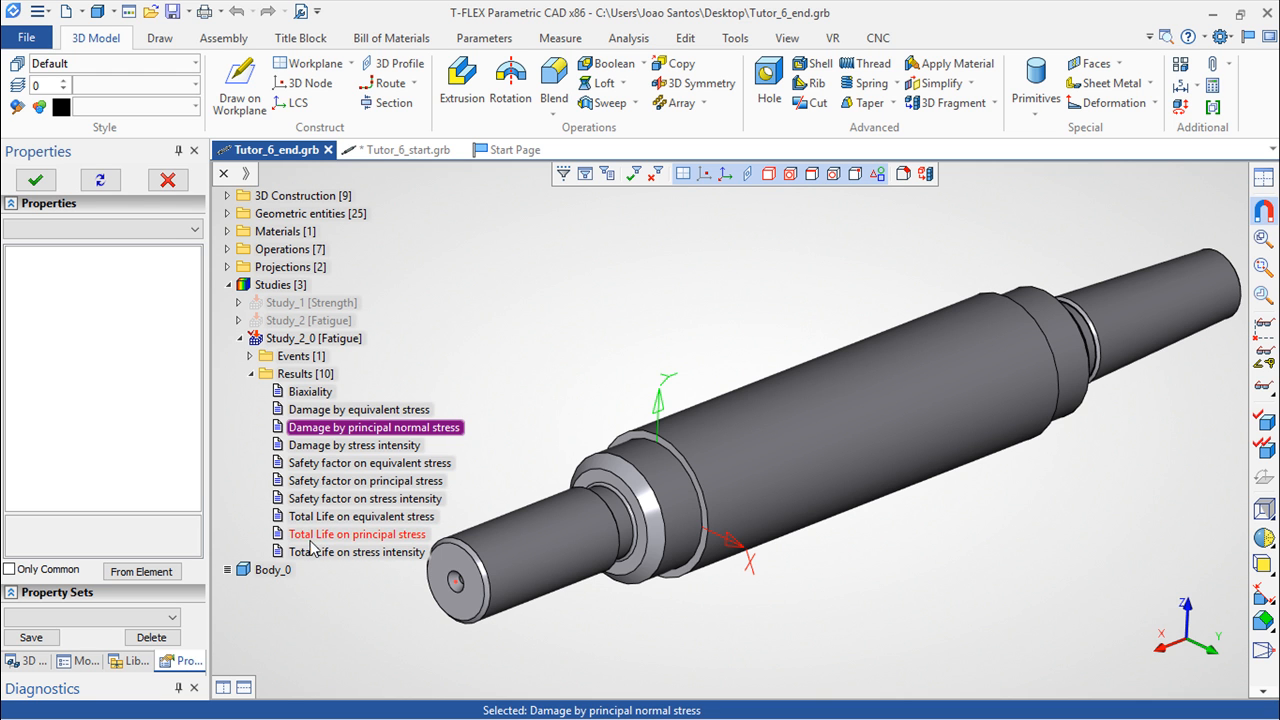
Open the Total Life on principal stress result, examine the cycle distribution over the shaft, and close the results window.
{"action": "left_click", "coordinate": [371, 535]}
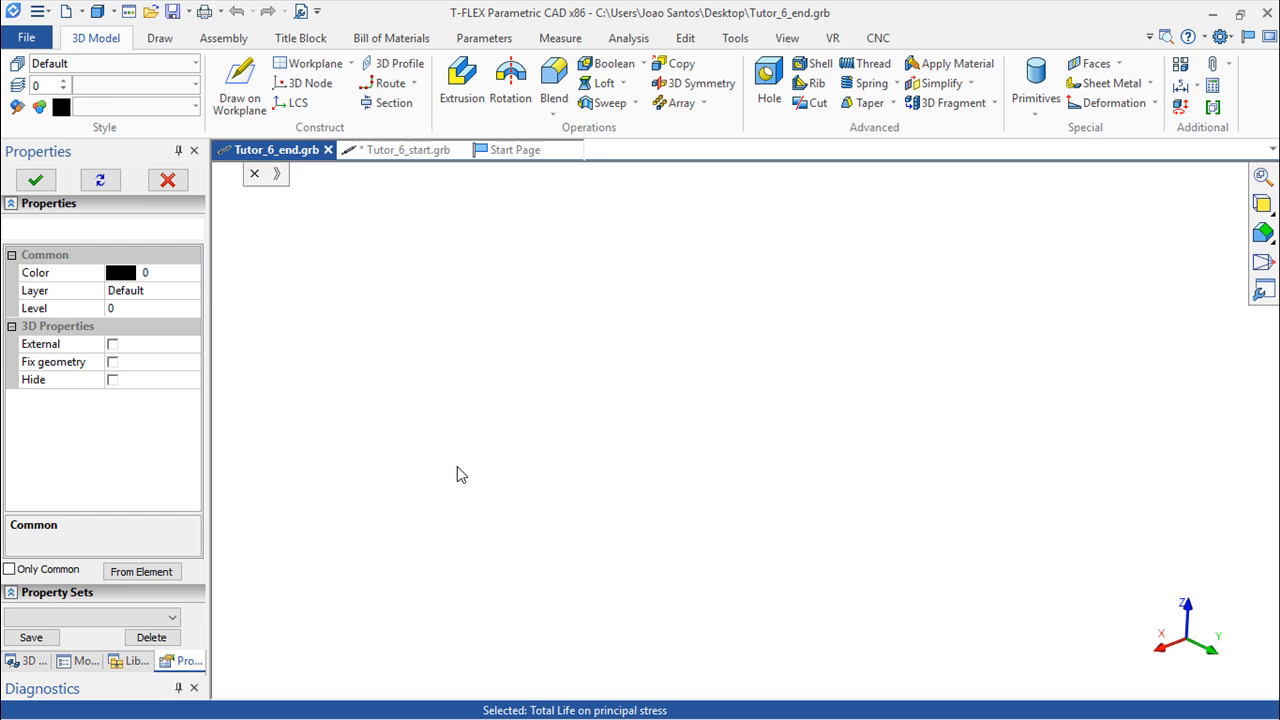
{"action": "scroll", "coordinate": [517, 389], "scroll_direction": "up", "scroll_amount": 3}
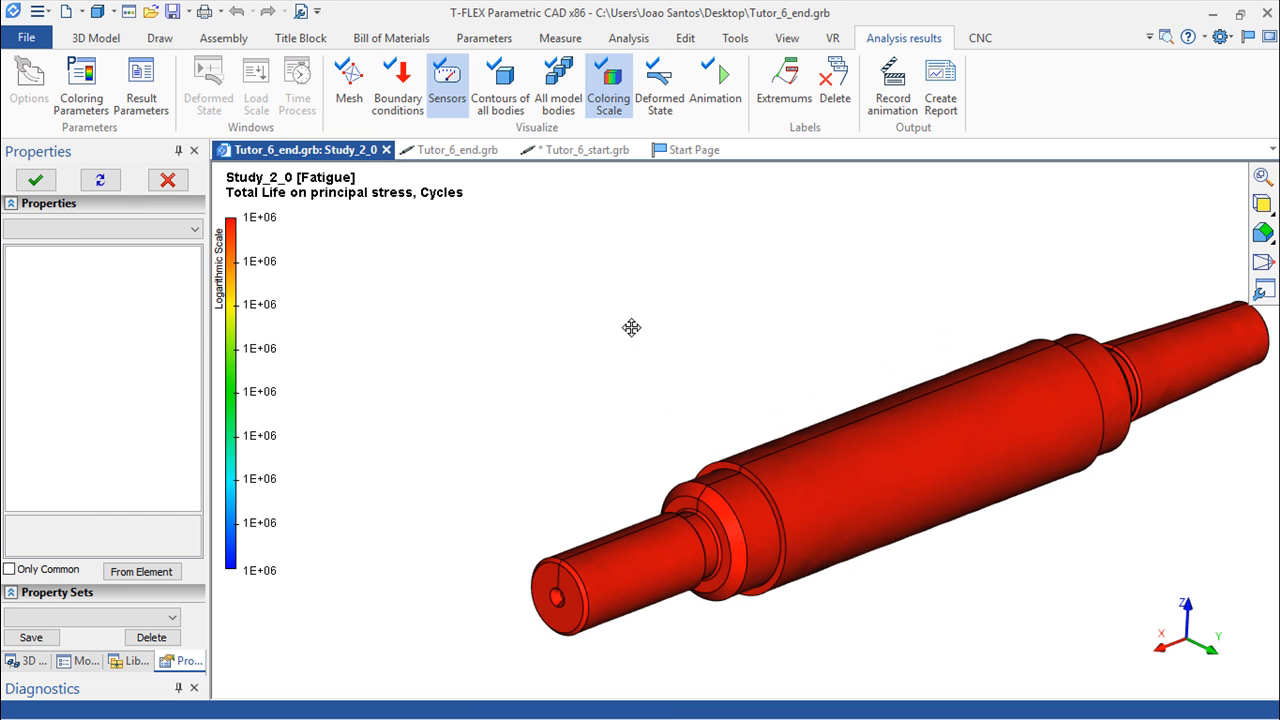
{"action": "middle_click_drag", "start_coordinate": [631, 327], "coordinate": [524, 314]}
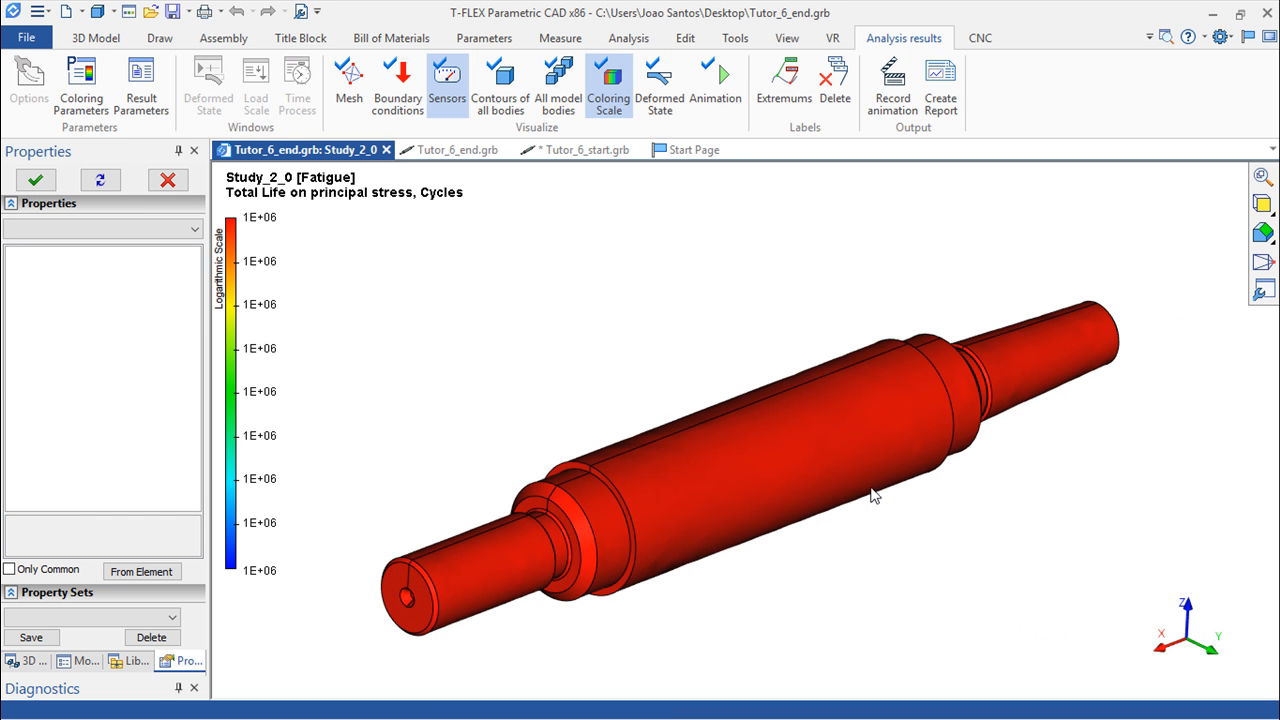
{"action": "scroll", "coordinate": [297, 180], "scroll_direction": "down", "scroll_amount": 1}
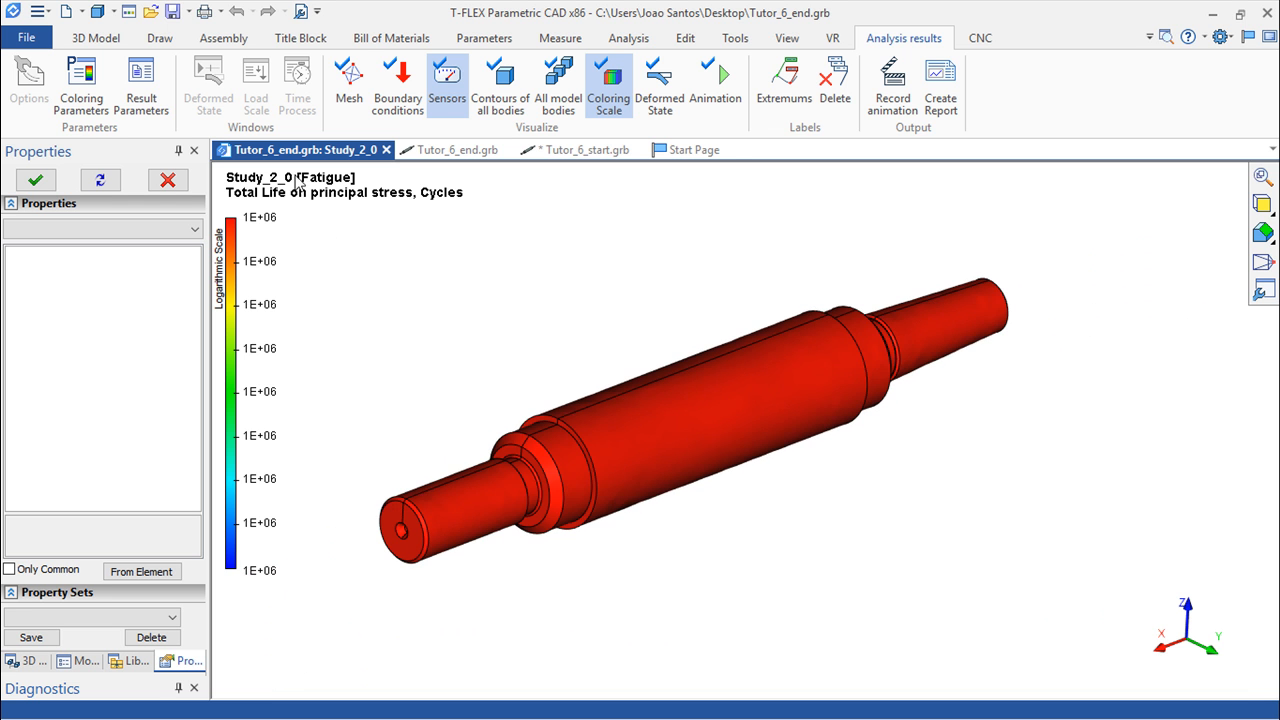
{"action": "left_click", "coordinate": [386, 149]}
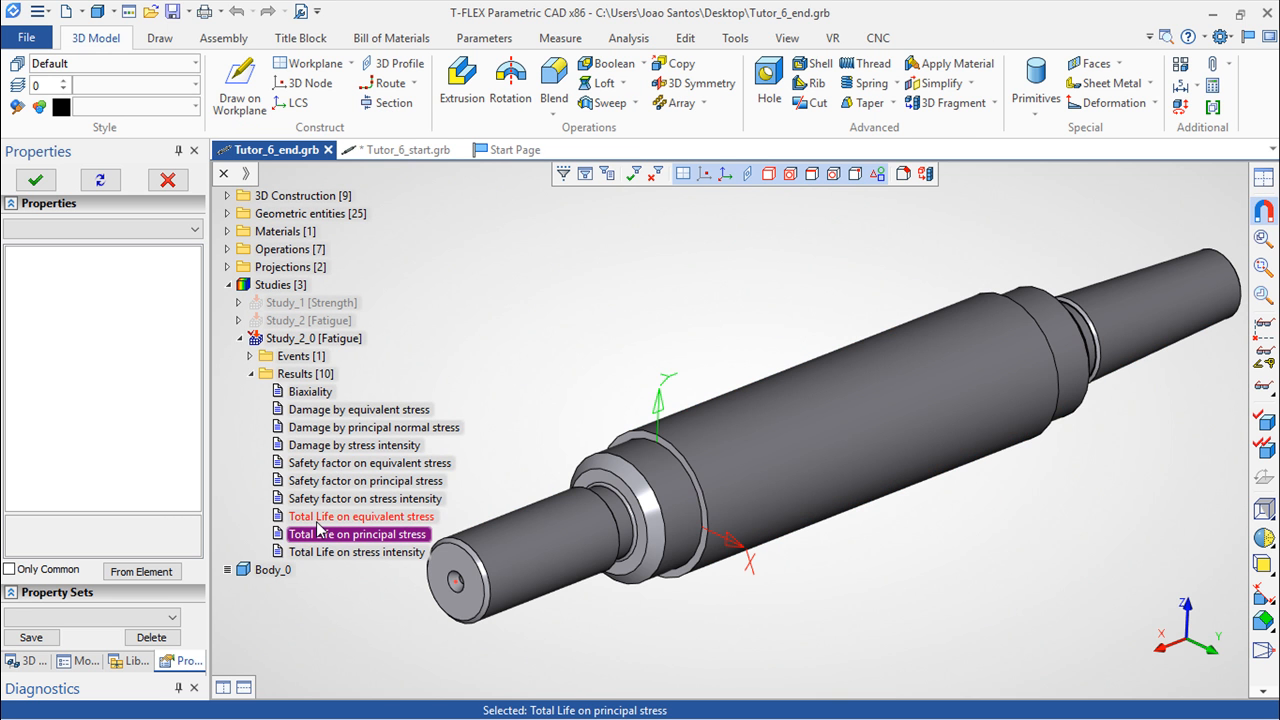
Open the Total Life on equivalent stress result, examine the cycles around the groove near the shaft's end, and close the results window.
{"action": "double_click", "coordinate": [322, 517]}
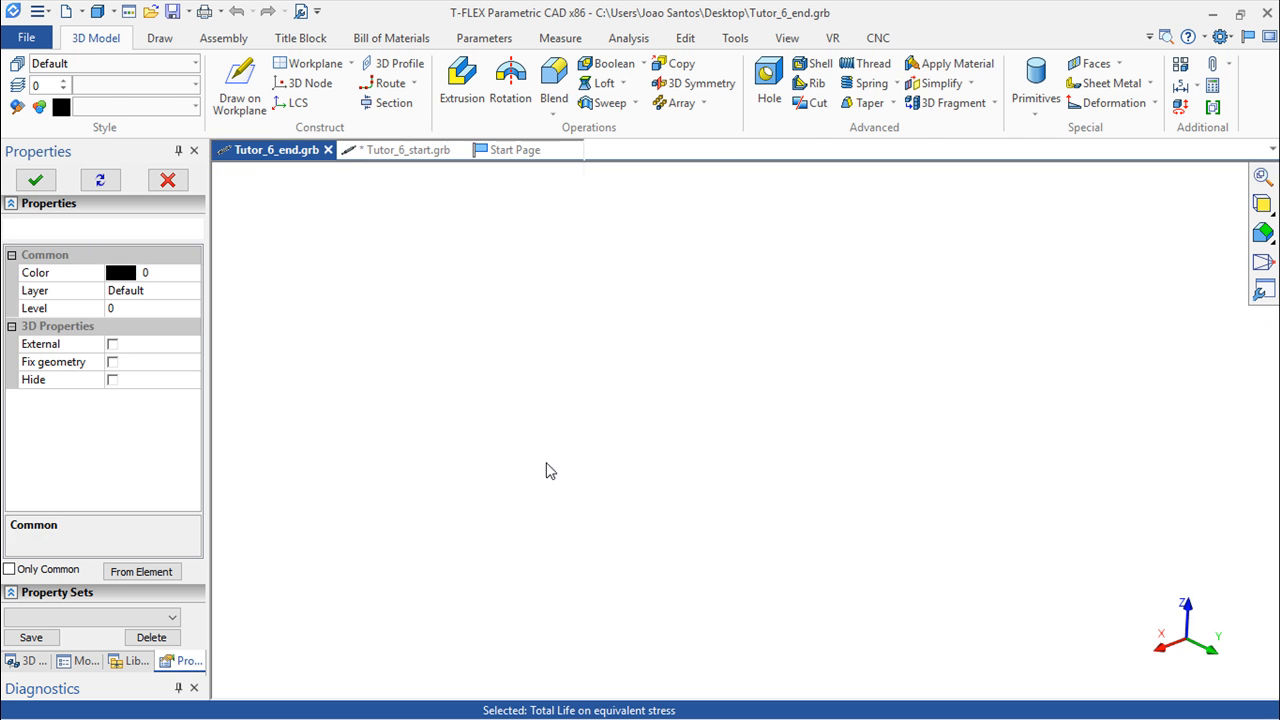
{"action": "scroll", "coordinate": [742, 471], "scroll_direction": "up", "scroll_amount": 6}
{"action": "middle_click_drag", "start_coordinate": [520, 455], "coordinate": [864, 423]}
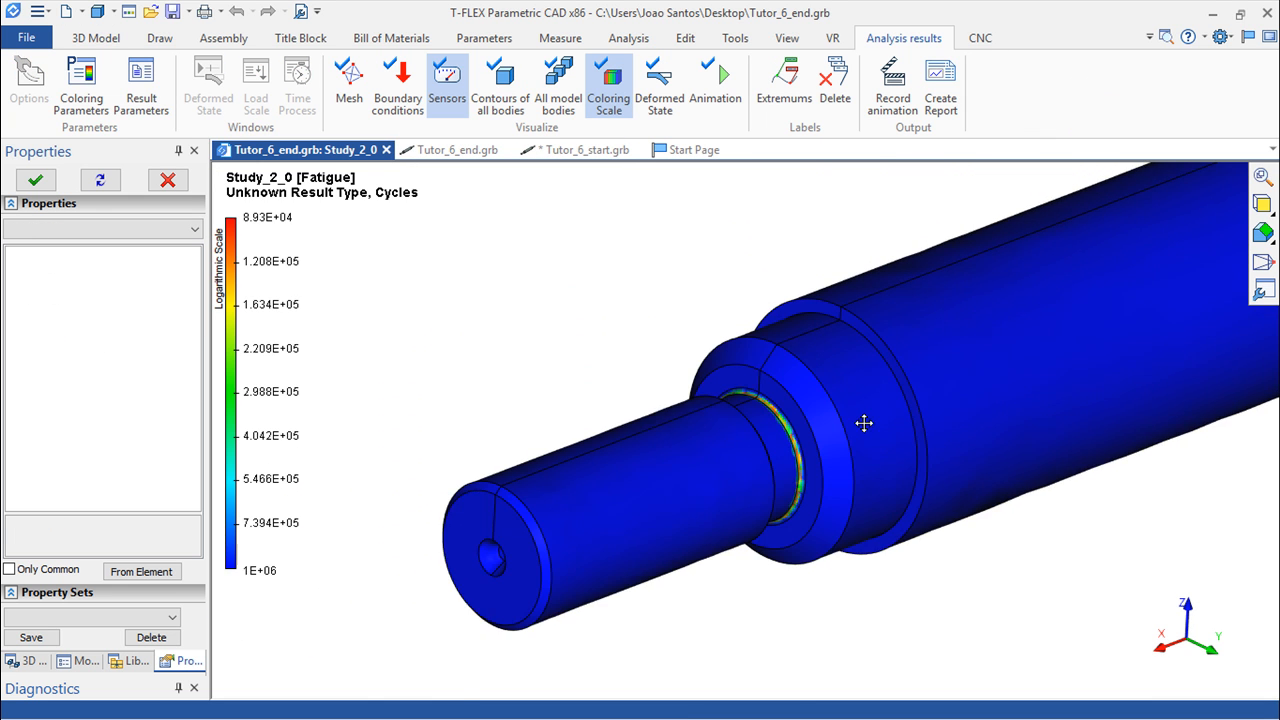
{"action": "scroll", "coordinate": [835, 430], "scroll_direction": "up", "scroll_amount": 3}
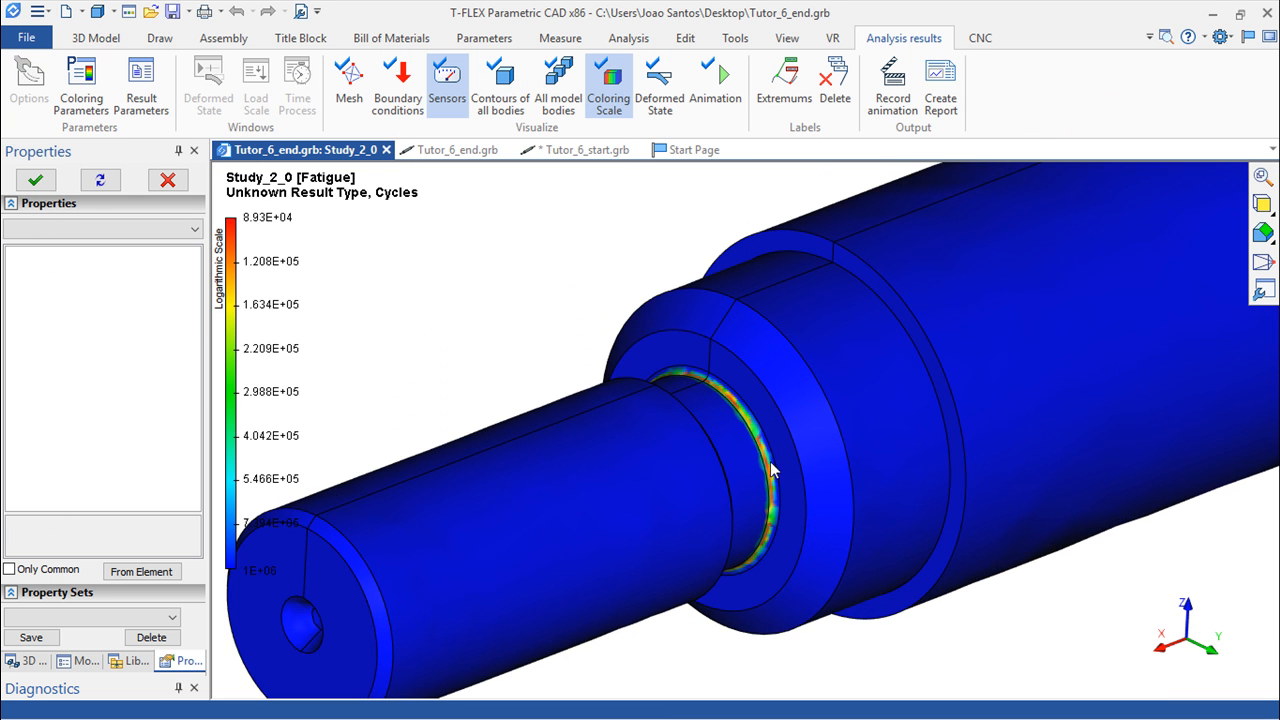
{"action": "right_click_drag", "start_coordinate": [760, 470], "coordinate": [695, 503]}
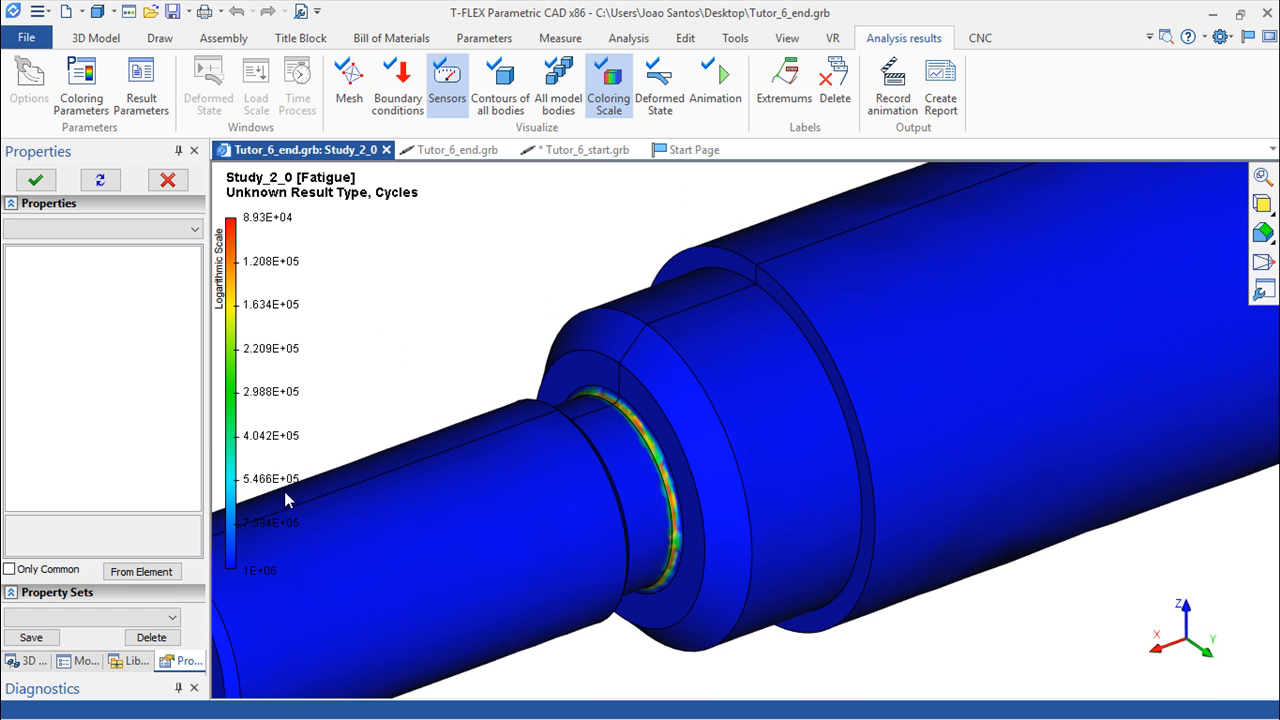
{"action": "scroll", "coordinate": [537, 443], "scroll_direction": "down", "scroll_amount": 5}
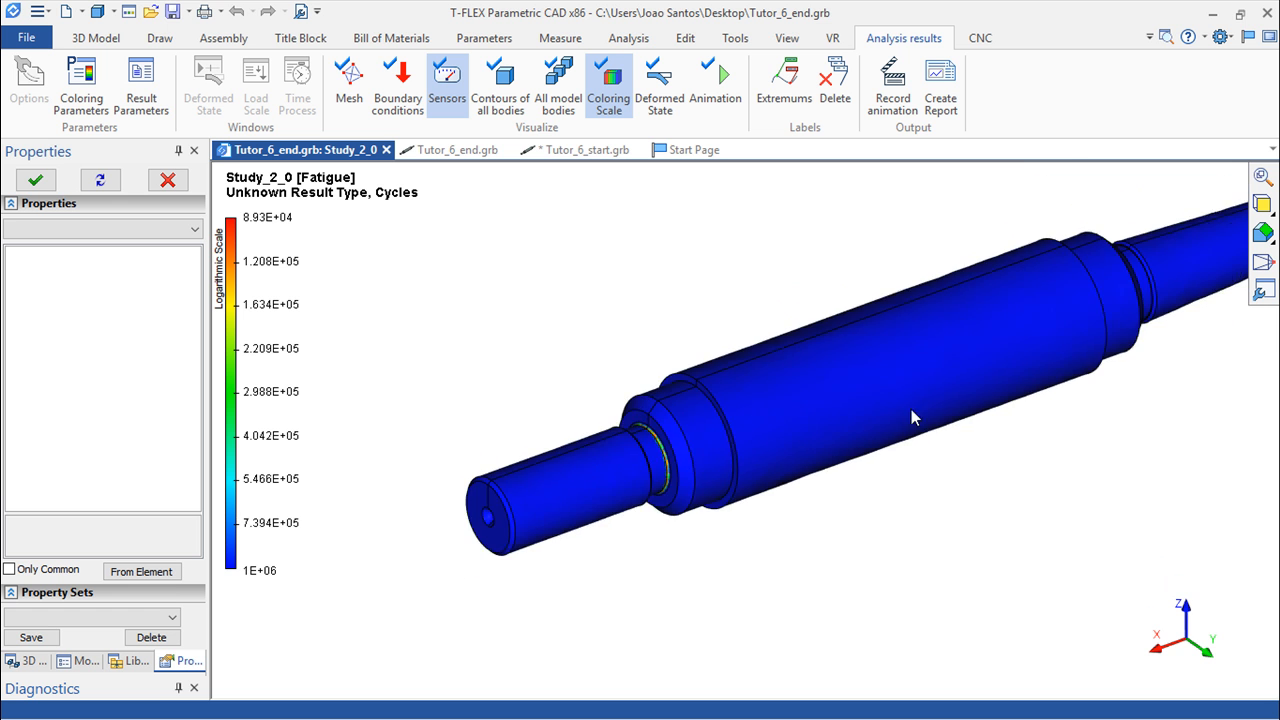
{"action": "middle_click_drag", "start_coordinate": [1040, 386], "coordinate": [809, 474]}
{"action": "right_click_drag", "start_coordinate": [700, 484], "coordinate": [620, 460]}
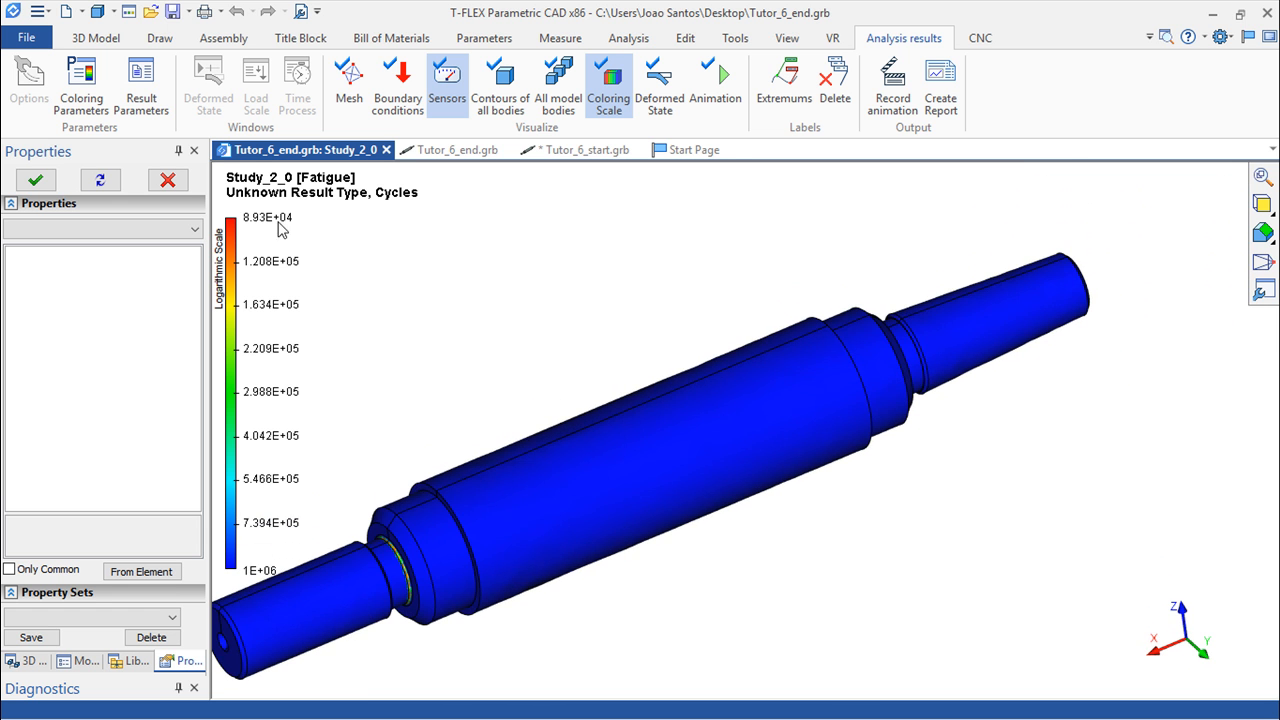
{"action": "left_click", "coordinate": [386, 149]}
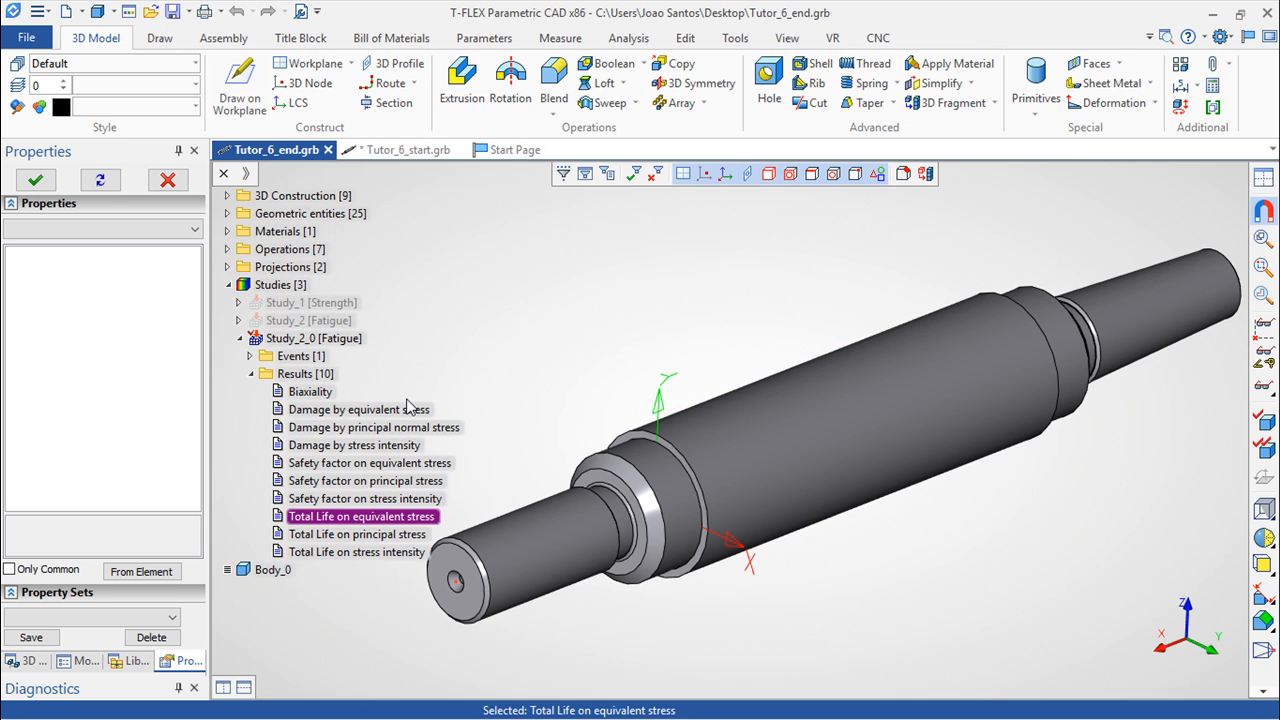
Open the Safety factor on stress intensity result and examine its distribution along the shaft and around the end grooves.
{"action": "double_click", "coordinate": [378, 498]}
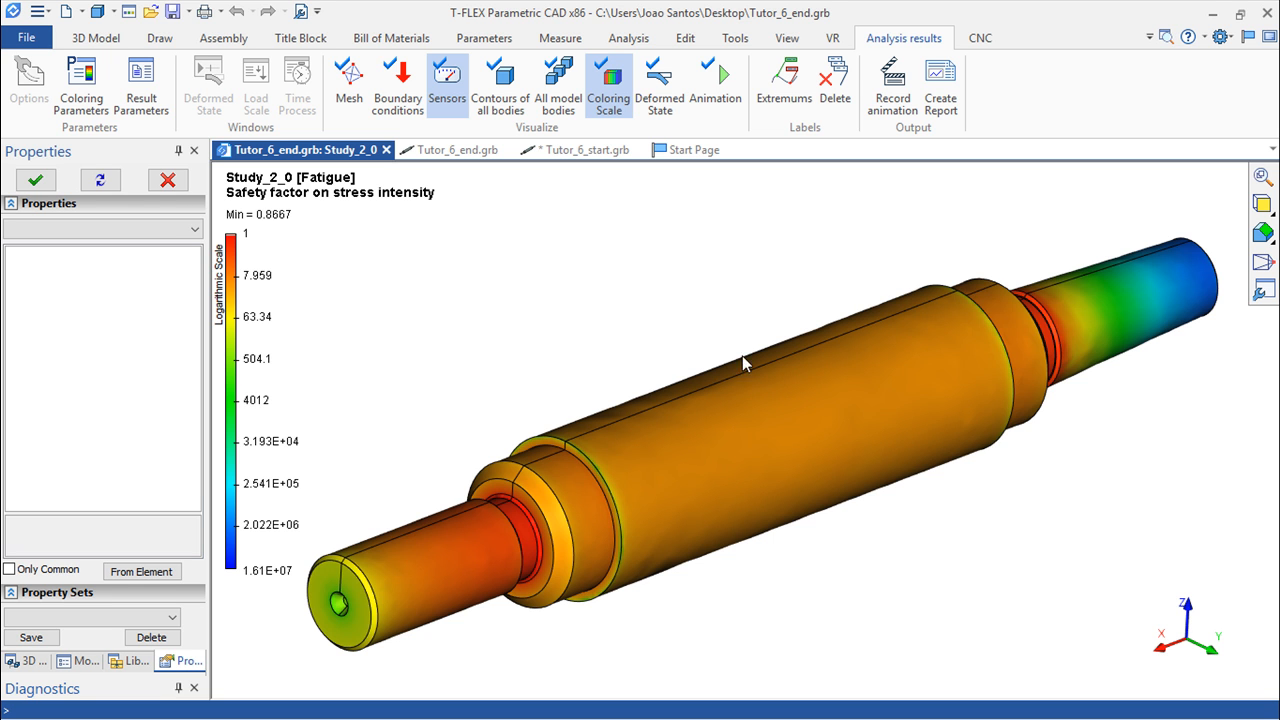
{"action": "scroll", "coordinate": [709, 323], "scroll_direction": "down", "scroll_amount": 1}
{"action": "right_click_drag", "start_coordinate": [1002, 548], "coordinate": [999, 517]}
{"action": "right_click_drag", "start_coordinate": [1051, 551], "coordinate": [748, 500]}
{"action": "right_click_drag", "start_coordinate": [1144, 490], "coordinate": [776, 386]}
{"action": "right_click_drag", "start_coordinate": [1101, 362], "coordinate": [978, 390]}
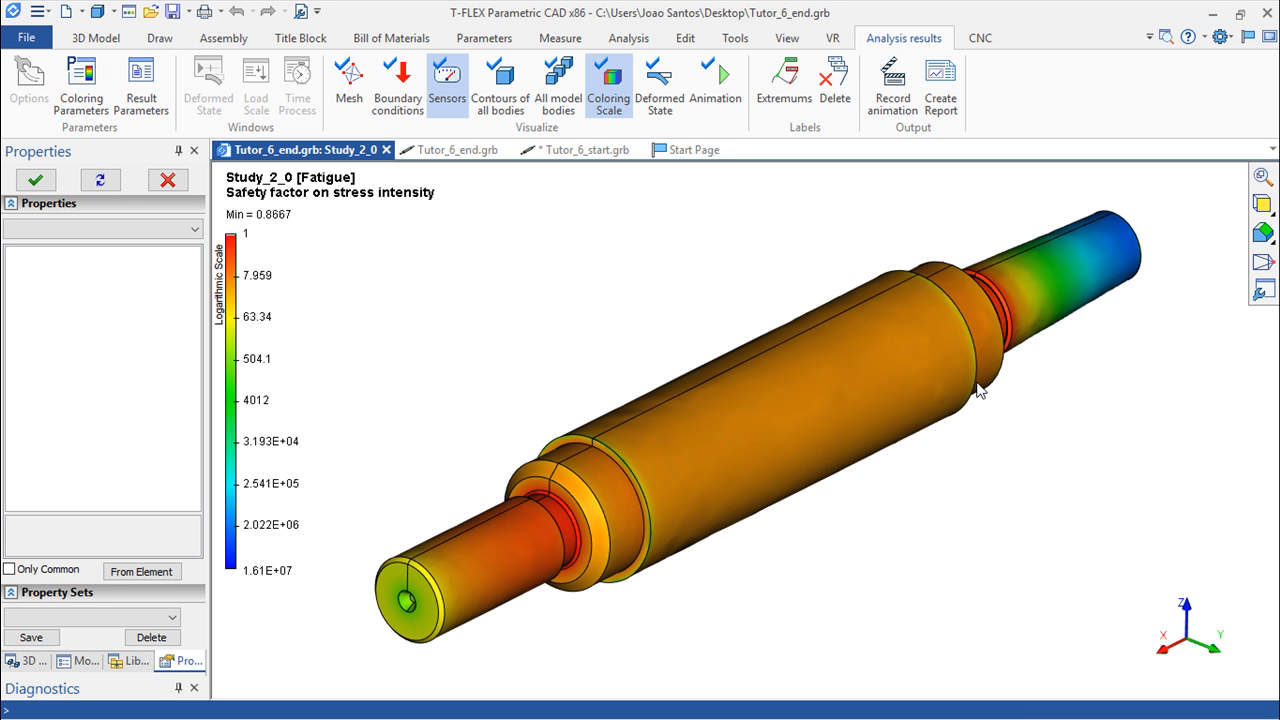
{"action": "right_click_drag", "start_coordinate": [772, 594], "coordinate": [737, 585]}
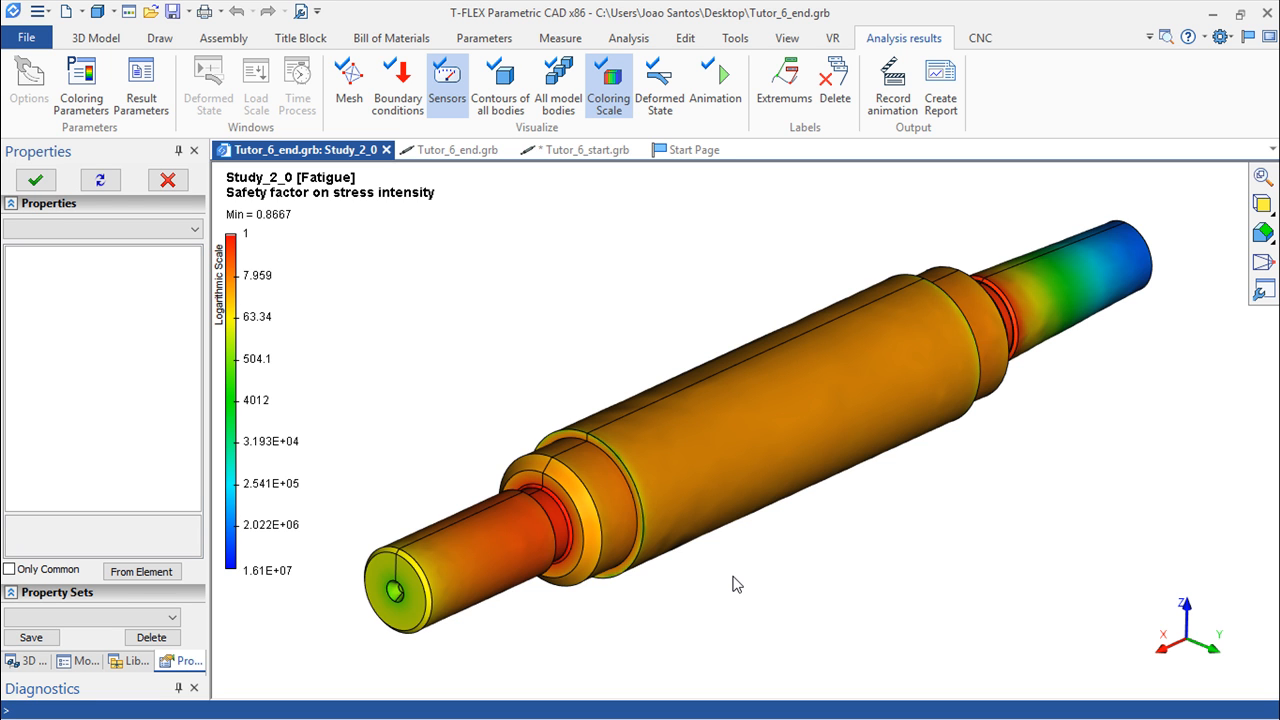